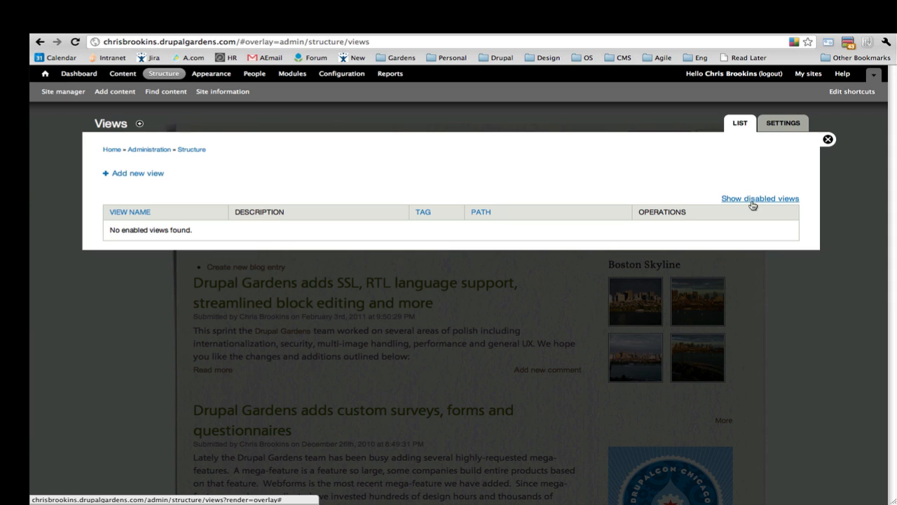
- Show the disabled views in the Views list and hide them again
{"action": "left_click", "coordinate": [752, 201]}
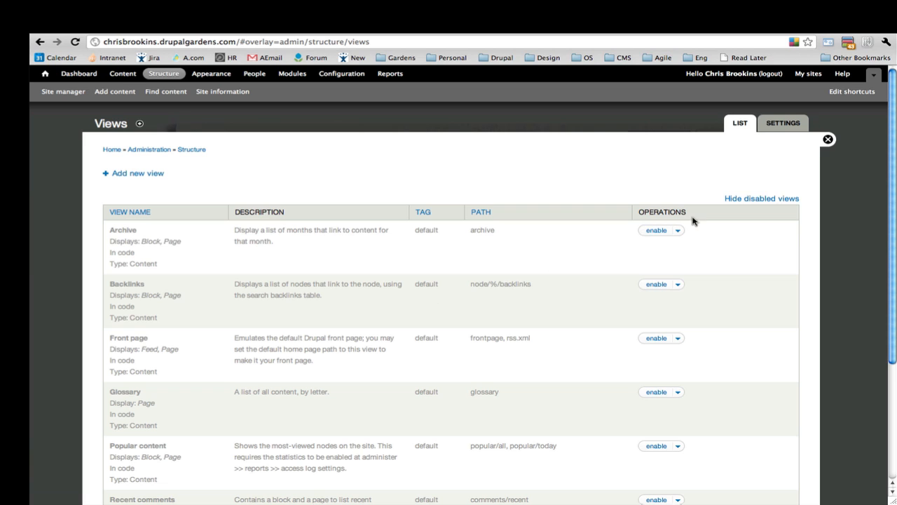
{"action": "left_click", "coordinate": [744, 200]}
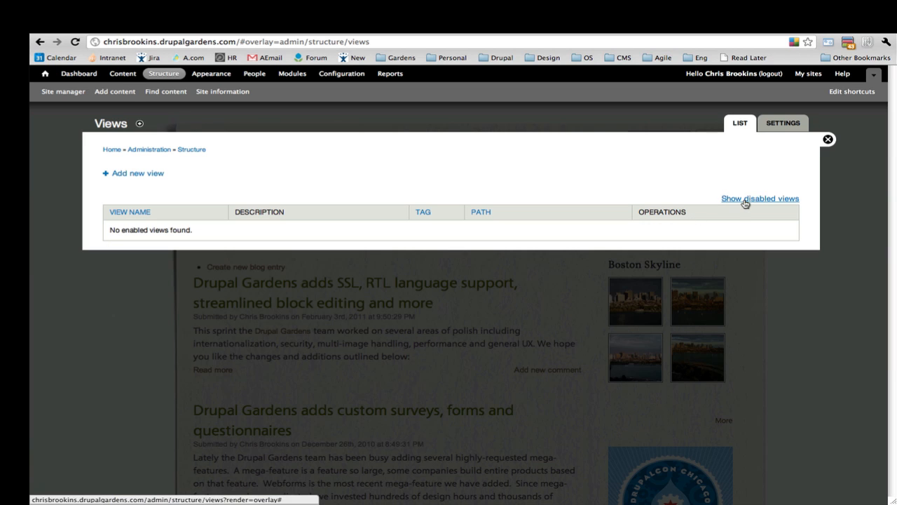
- Add a new view and name it "My blog list"
{"action": "left_click", "coordinate": [157, 179]}
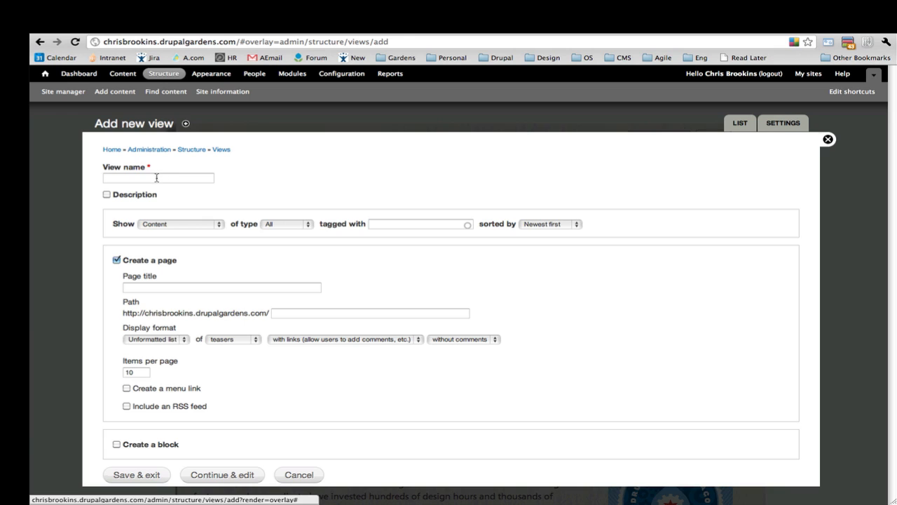
{"action": "left_click", "coordinate": [157, 178]}
{"action": "type", "text": "My blkog"}
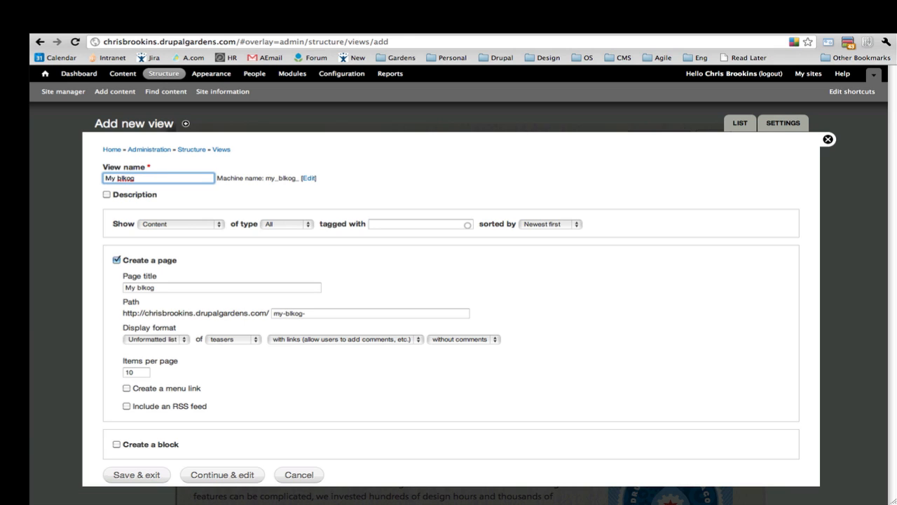
{"action": "key", "text": "BackSpace"}
{"action": "key", "text": "BackSpace"}
{"action": "key", "text": "BackSpace"}
{"action": "key", "text": "BackSpace"}
{"action": "type", "text": "og list"}
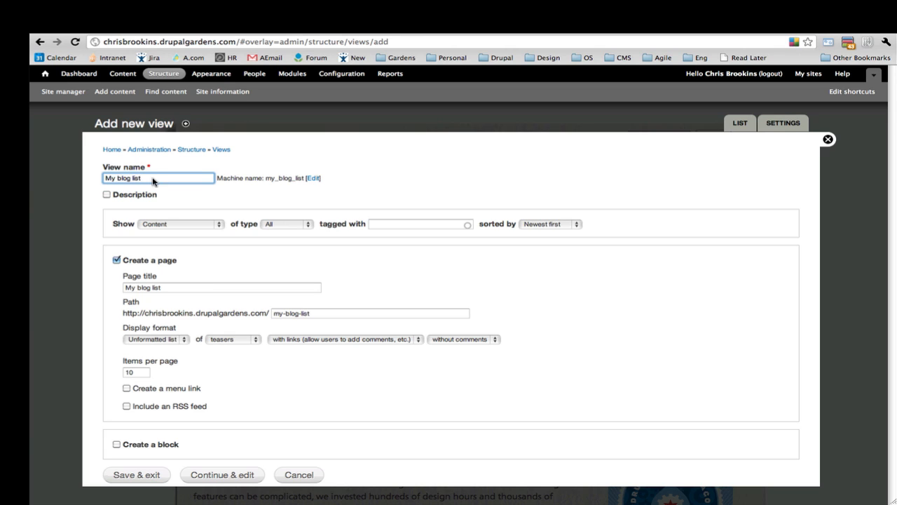
- Limit the view to content of type Blog entry and keep teasers as the page's display format
{"action": "left_click", "coordinate": [288, 225]}
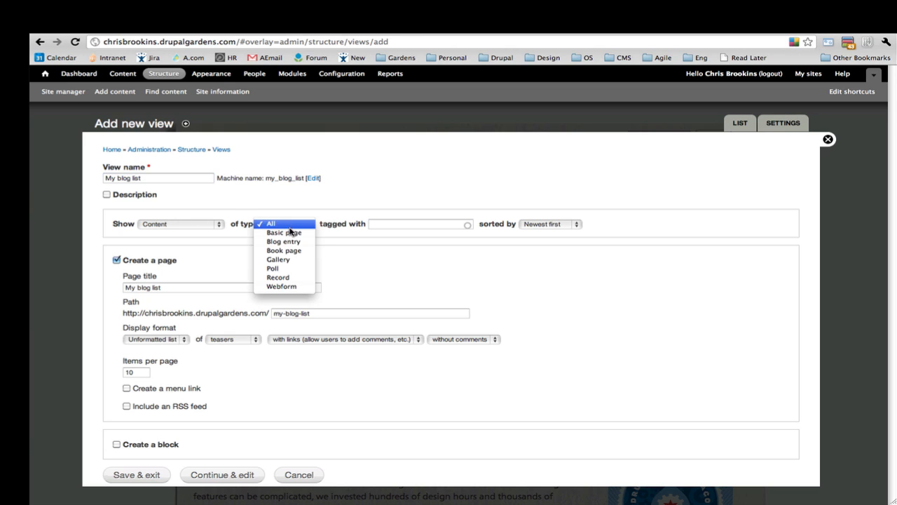
{"action": "left_click", "coordinate": [290, 242]}
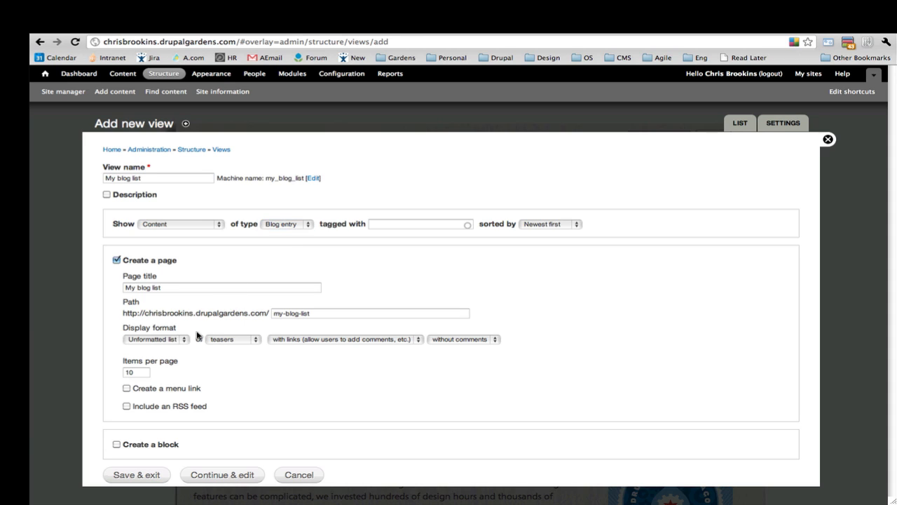
{"action": "left_click", "coordinate": [239, 342]}
{"action": "left_click", "coordinate": [239, 341]}
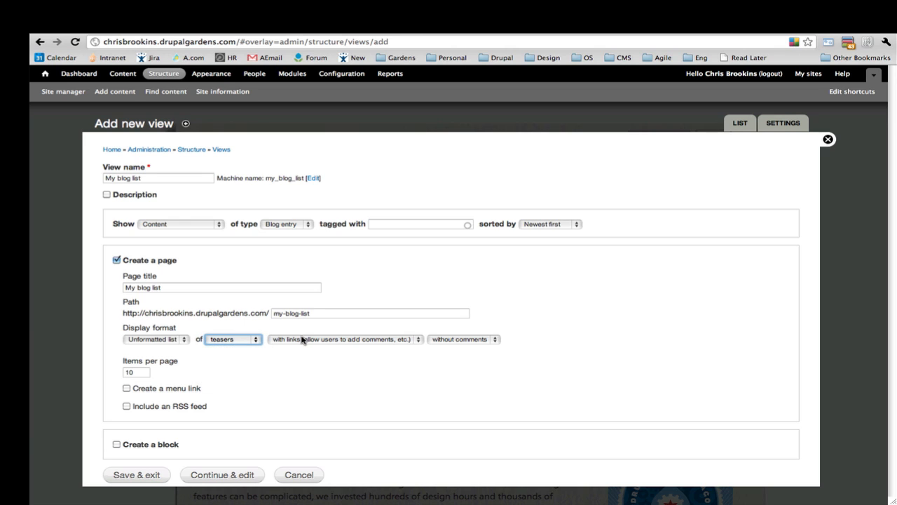
- Give the page a menu link in the Main menu and include an RSS feed
{"action": "left_click", "coordinate": [127, 390]}
{"action": "left_click", "coordinate": [126, 457]}
{"action": "scroll", "coordinate": [127, 460], "scroll_direction": "down", "scroll_amount": 1}
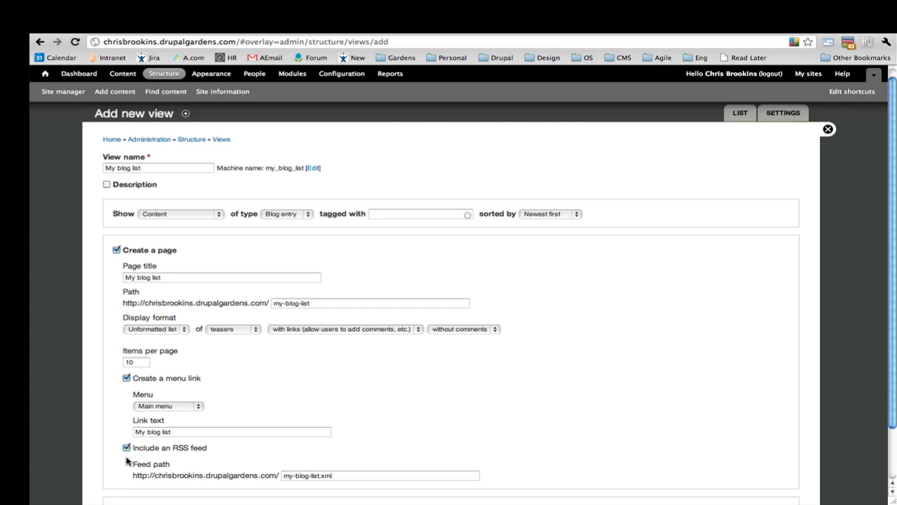
- Create a block for the view with 10 items per page, and save and exit the new view
{"action": "scroll", "coordinate": [127, 460], "scroll_direction": "down", "scroll_amount": 2}
{"action": "left_click", "coordinate": [116, 449]}
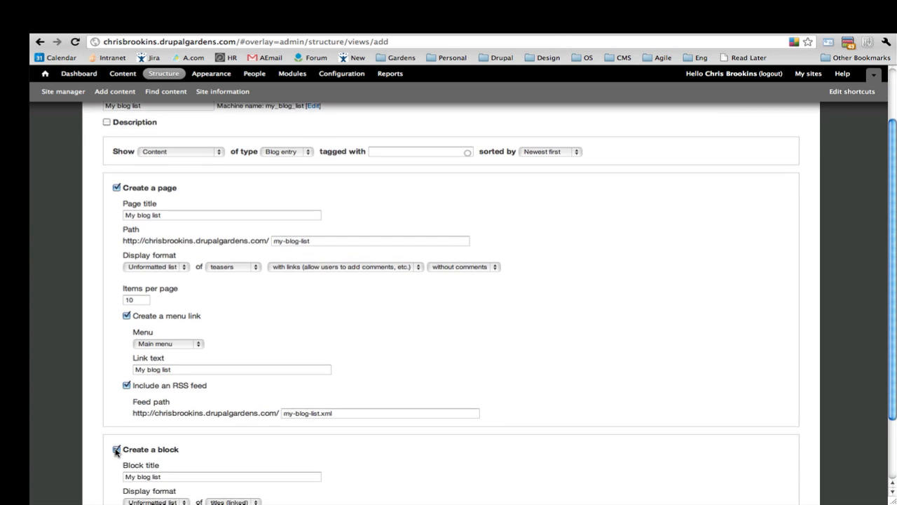
{"action": "scroll", "coordinate": [117, 450], "scroll_direction": "down", "scroll_amount": 2}
{"action": "left_click", "coordinate": [134, 476]}
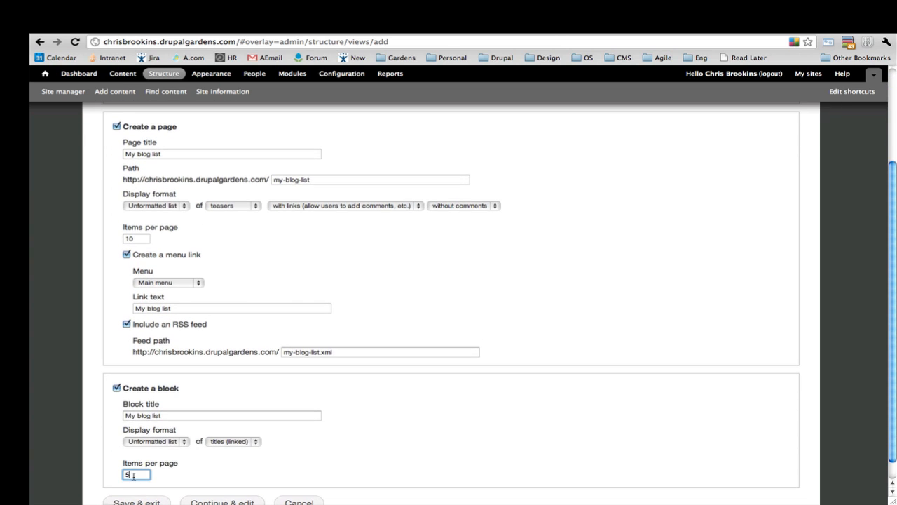
{"action": "type", "text": "10"}
{"action": "left_click", "coordinate": [114, 486]}
{"action": "left_click", "coordinate": [125, 502]}
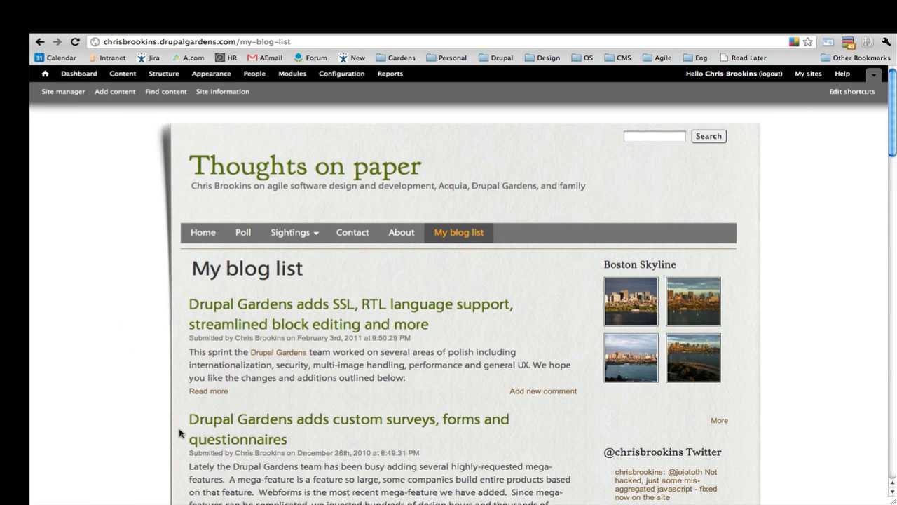
- Look through the My blog list page and open its view for editing
{"action": "scroll", "coordinate": [180, 430], "scroll_direction": "down", "scroll_amount": 5}
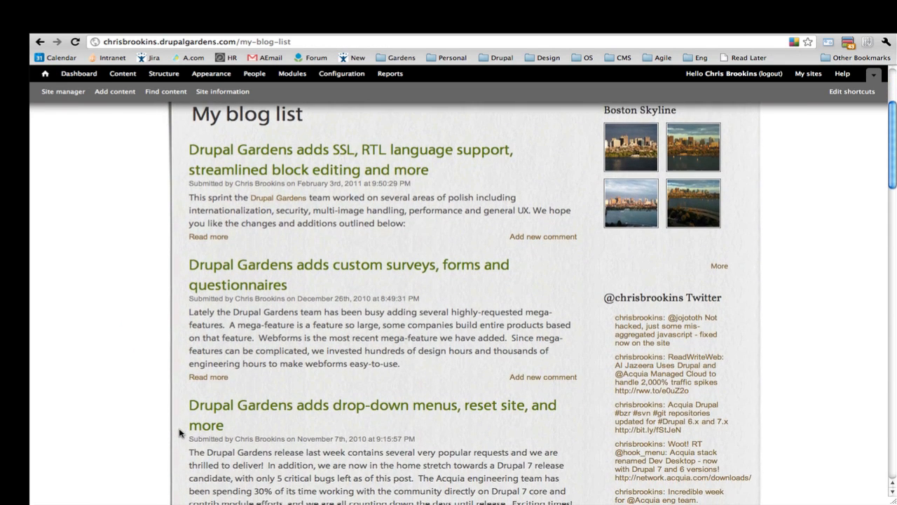
{"action": "scroll", "coordinate": [181, 433], "scroll_direction": "up", "scroll_amount": 4}
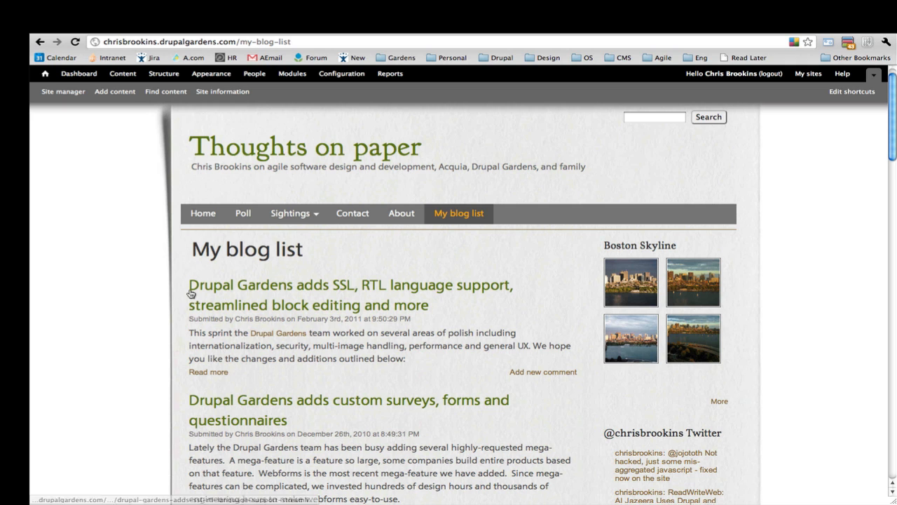
{"action": "left_click", "coordinate": [186, 249]}
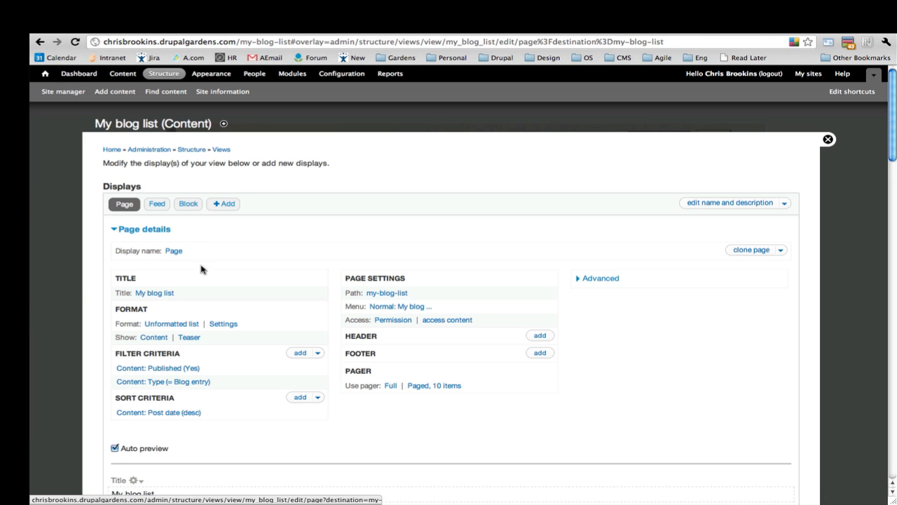
- Collapse the page details to examine the preview of the blog listing, and expand them again
{"action": "left_click", "coordinate": [160, 235]}
{"action": "scroll", "coordinate": [160, 260], "scroll_direction": "down", "scroll_amount": 5}
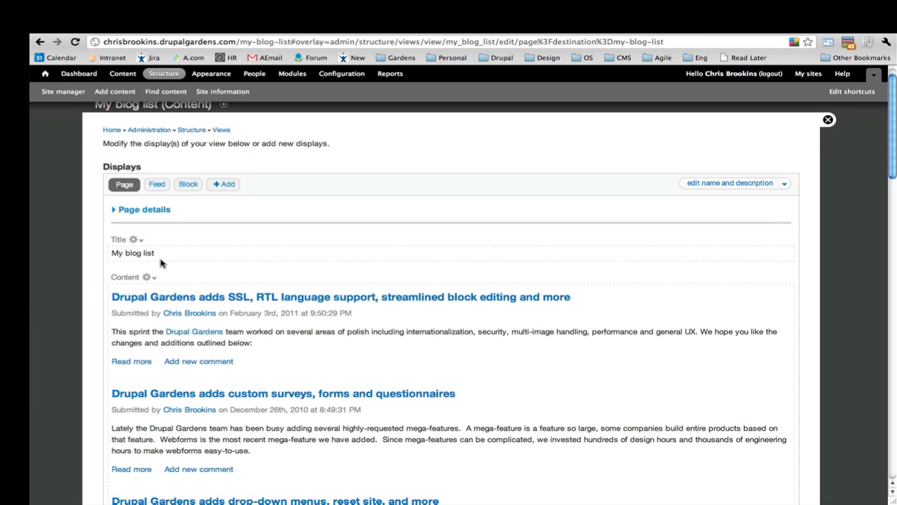
{"action": "scroll", "coordinate": [161, 263], "scroll_direction": "up", "scroll_amount": 5}
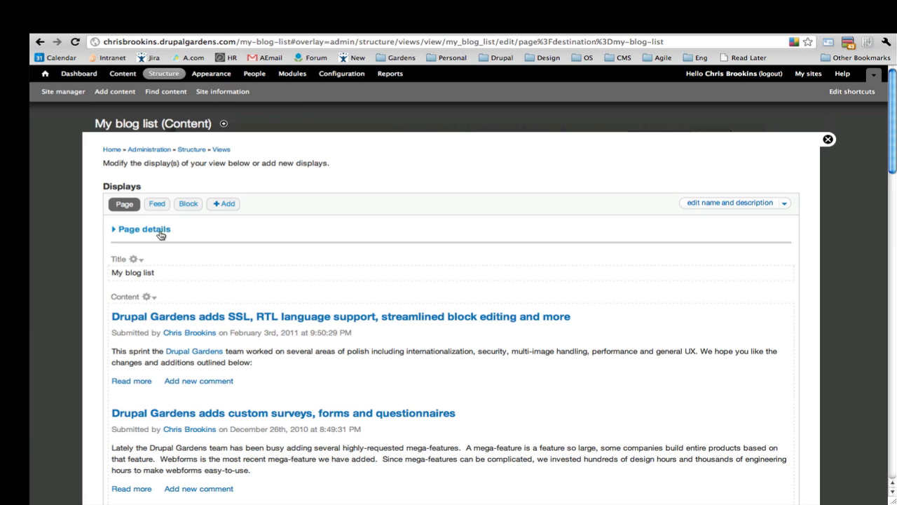
{"action": "left_click", "coordinate": [161, 233]}
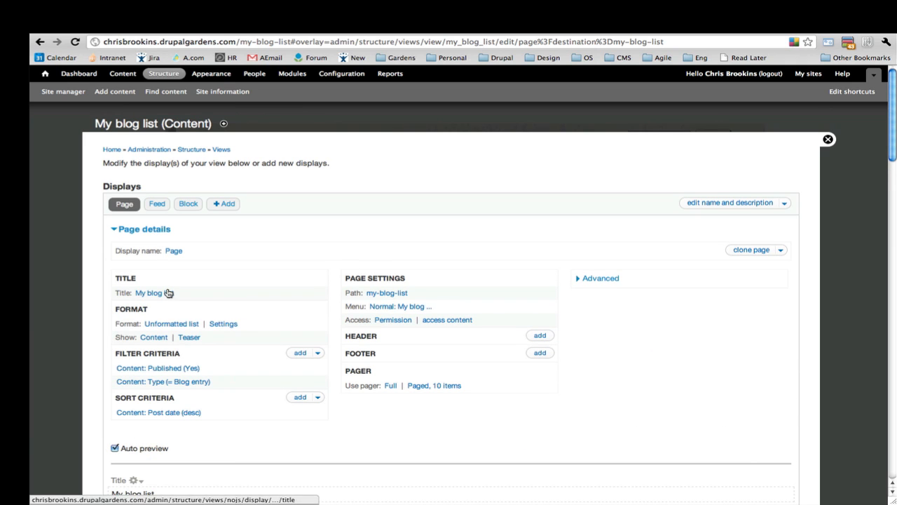
- Change the row style from Content to Fields for all displays (except overridden), keeping the default row style options
{"action": "left_click", "coordinate": [151, 339]}
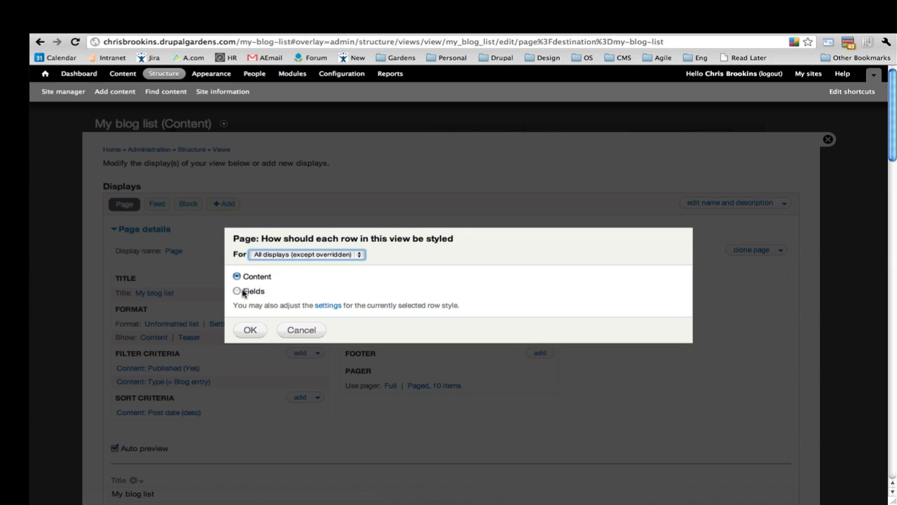
{"action": "left_click", "coordinate": [237, 291]}
{"action": "left_click", "coordinate": [253, 330]}
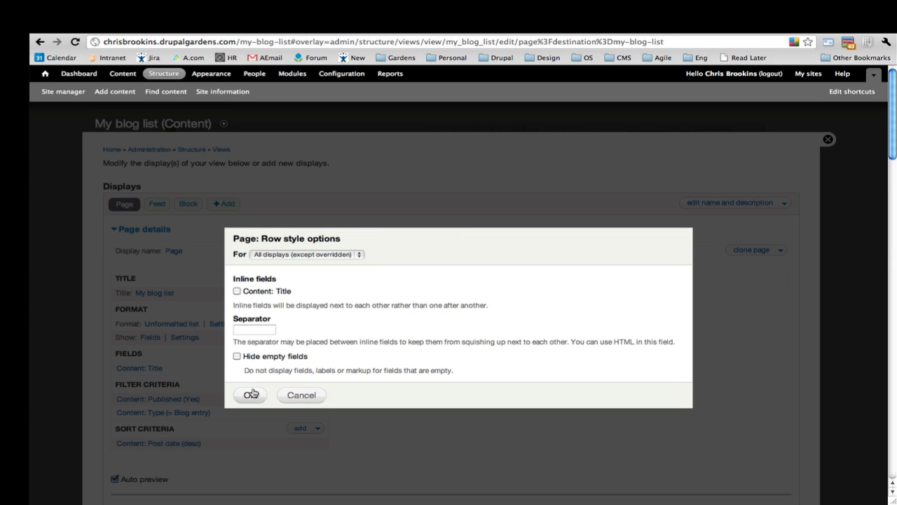
{"action": "left_click", "coordinate": [253, 393]}
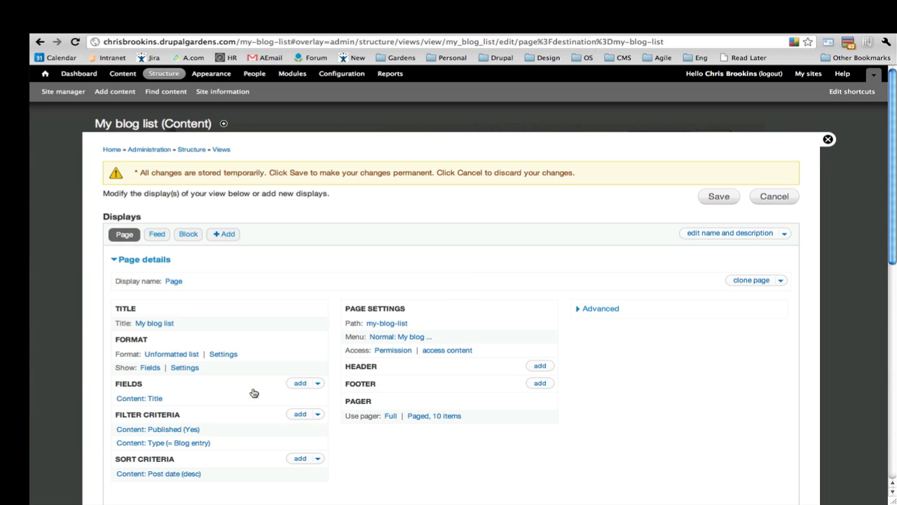
- Search the available fields for "date" and add the Content: Post date field to the view
{"action": "scroll", "coordinate": [223, 401], "scroll_direction": "down", "scroll_amount": 5}
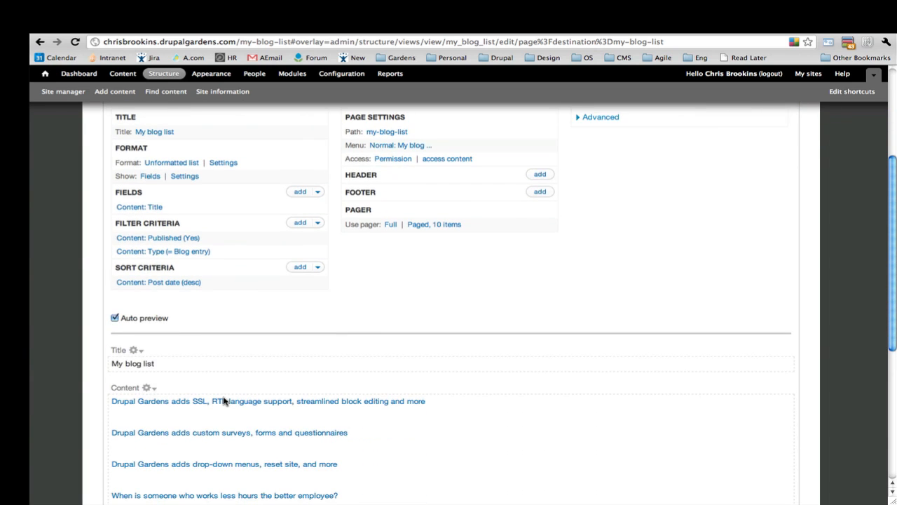
{"action": "scroll", "coordinate": [223, 401], "scroll_direction": "up", "scroll_amount": 3}
{"action": "scroll", "coordinate": [224, 401], "scroll_direction": "up", "scroll_amount": 3}
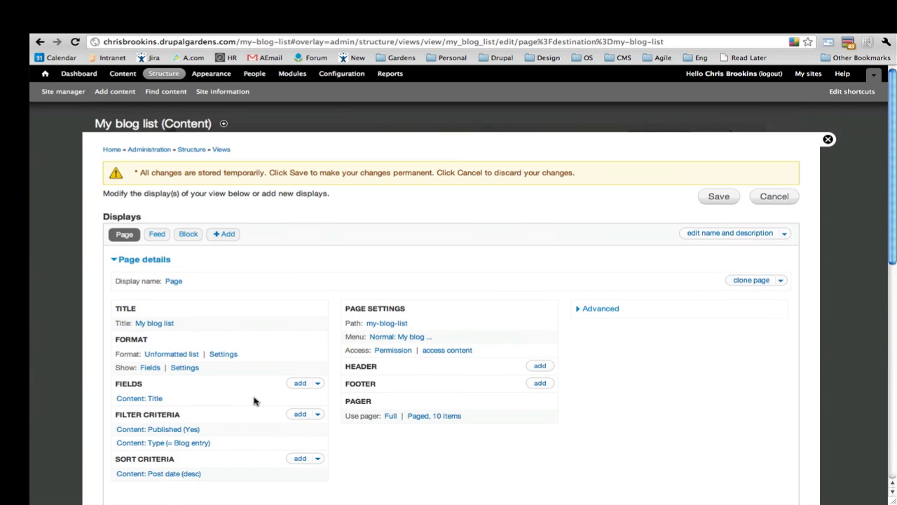
{"action": "scroll", "coordinate": [299, 385], "scroll_direction": "down", "scroll_amount": 4}
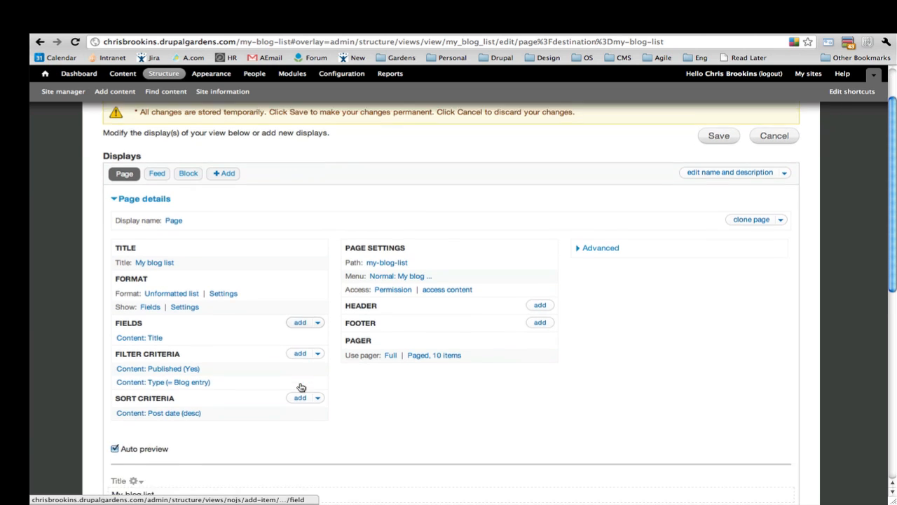
{"action": "left_click", "coordinate": [300, 255]}
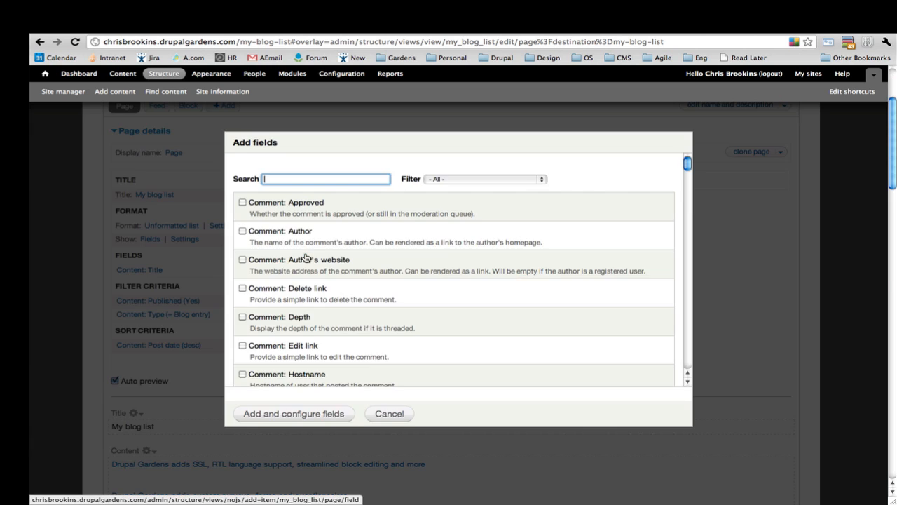
{"action": "type", "text": "date"}
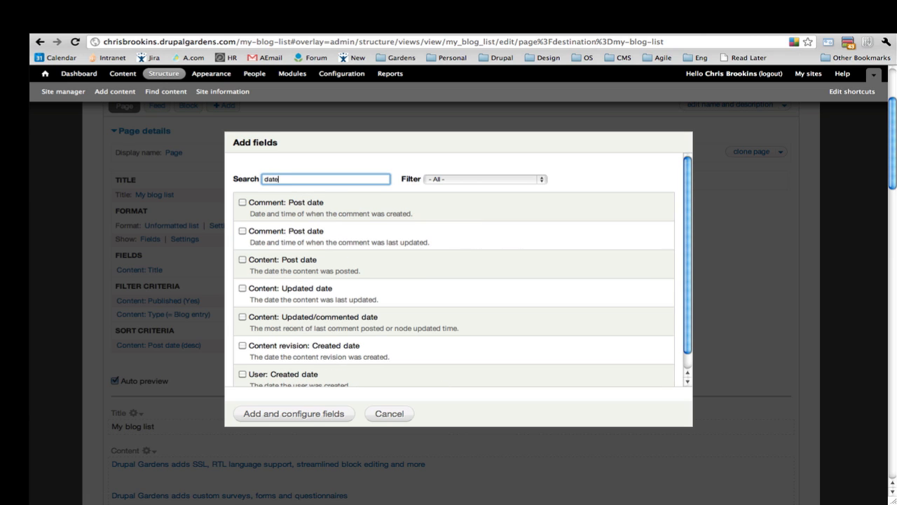
{"action": "left_click", "coordinate": [242, 261]}
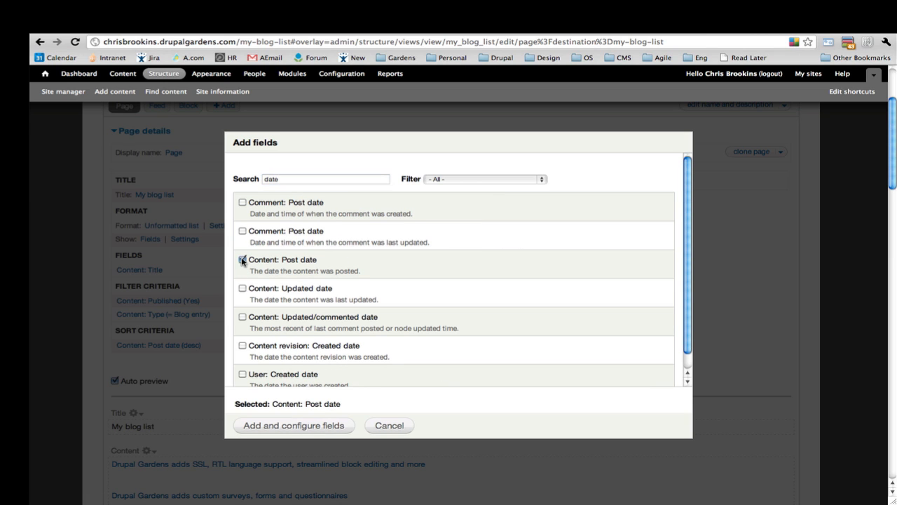
{"action": "left_click", "coordinate": [294, 426]}
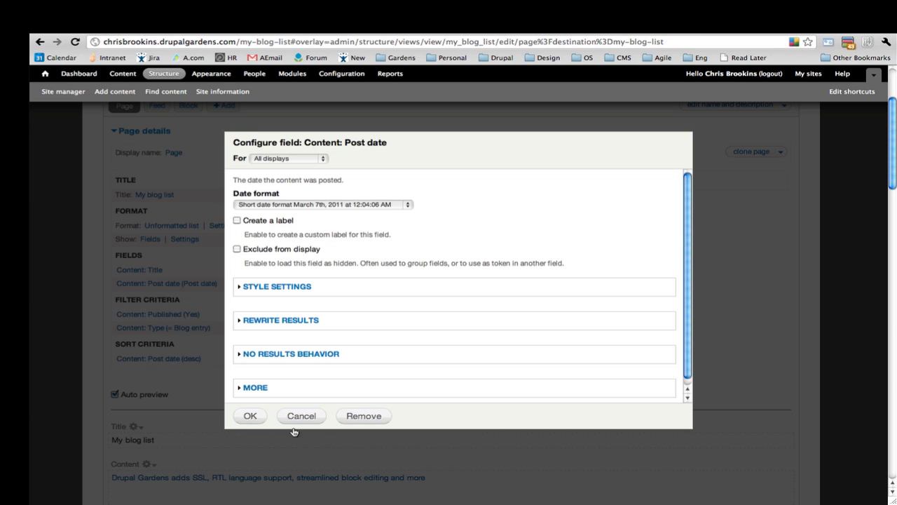
- Set the Post date field's date format to Time ago (with "ago" appended) and apply it to all displays
{"action": "left_click", "coordinate": [327, 207]}
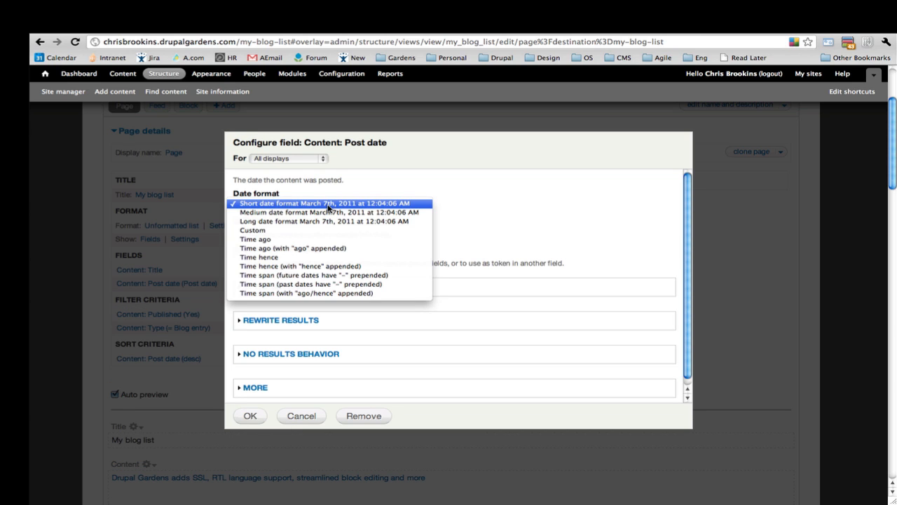
{"action": "left_click", "coordinate": [324, 248]}
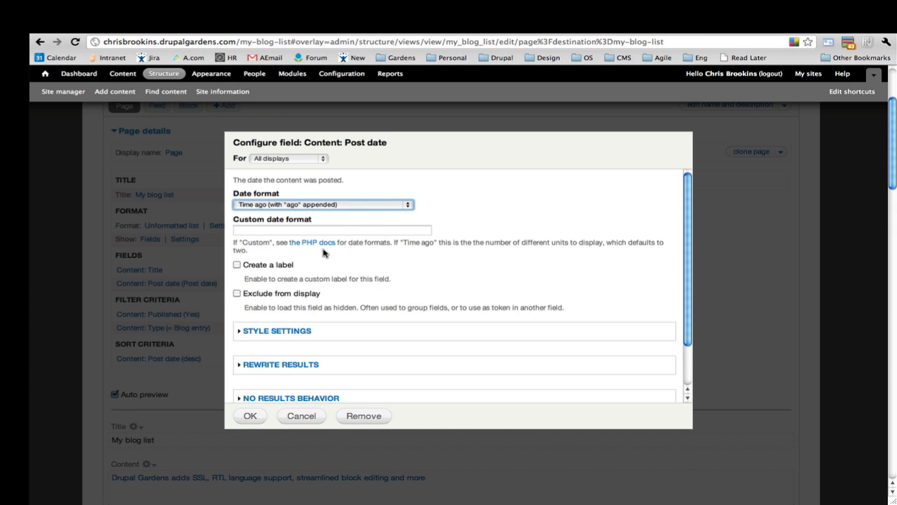
{"action": "left_click", "coordinate": [250, 417]}
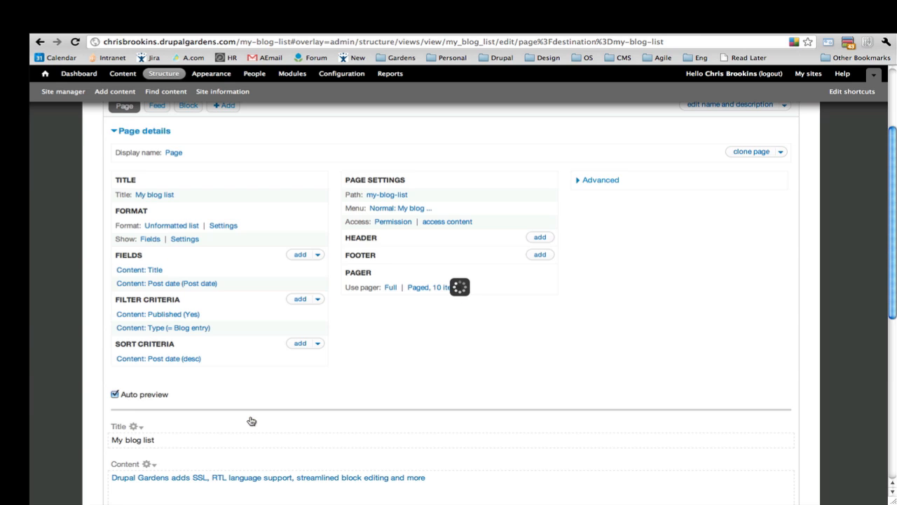
- Make the Content: Title and Post date fields inline in the row style options for all displays (except overridden), leaving the separator empty
{"action": "scroll", "coordinate": [251, 421], "scroll_direction": "down", "scroll_amount": 2}
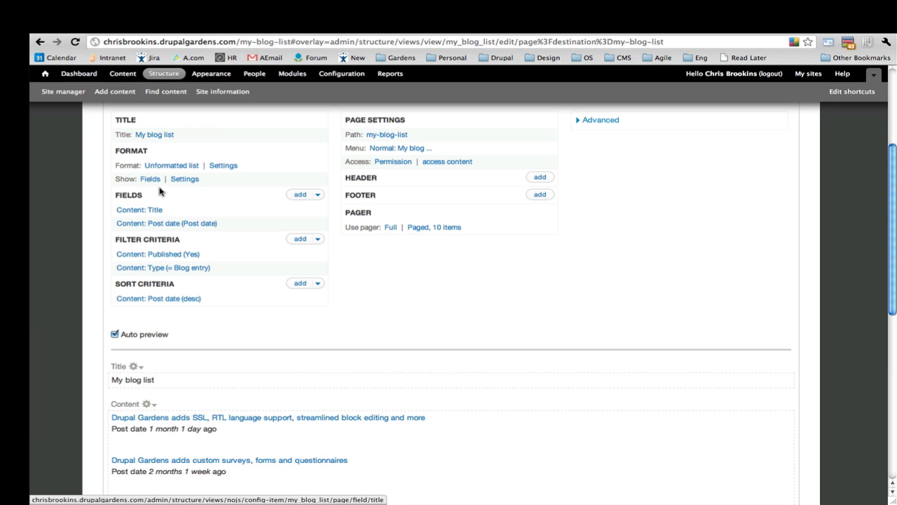
{"action": "left_click", "coordinate": [186, 180]}
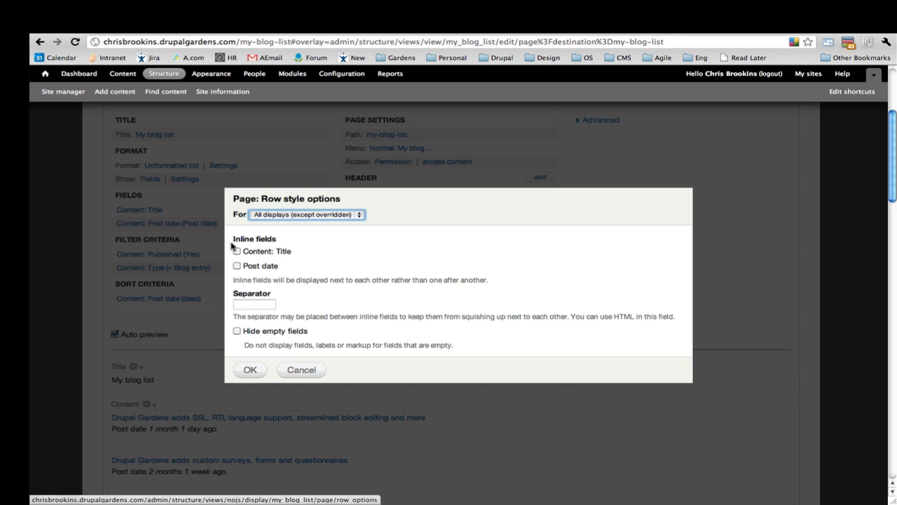
{"action": "left_click", "coordinate": [237, 252]}
{"action": "left_click", "coordinate": [237, 266]}
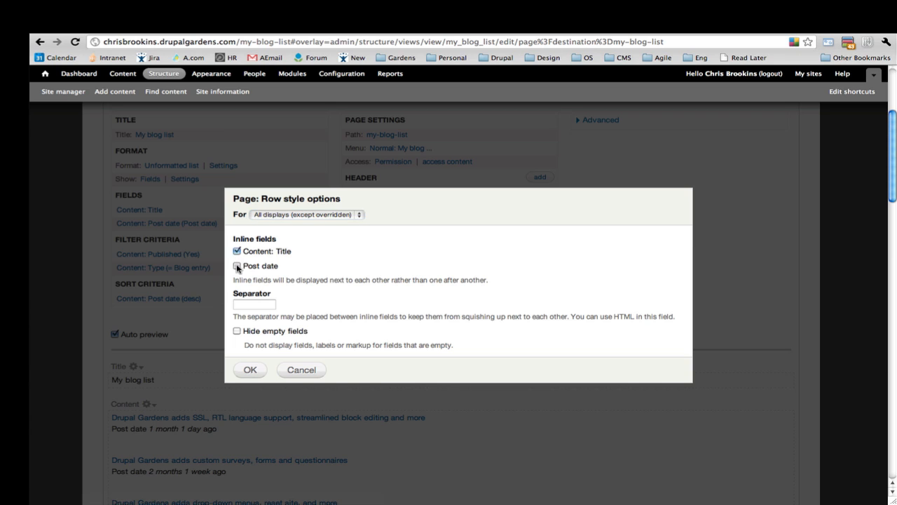
{"action": "left_click", "coordinate": [249, 306]}
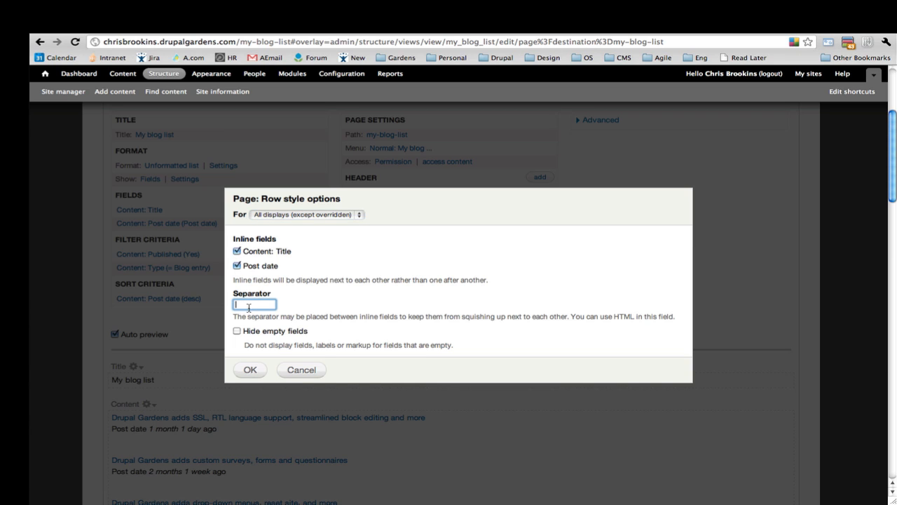
{"action": "left_click", "coordinate": [250, 370]}
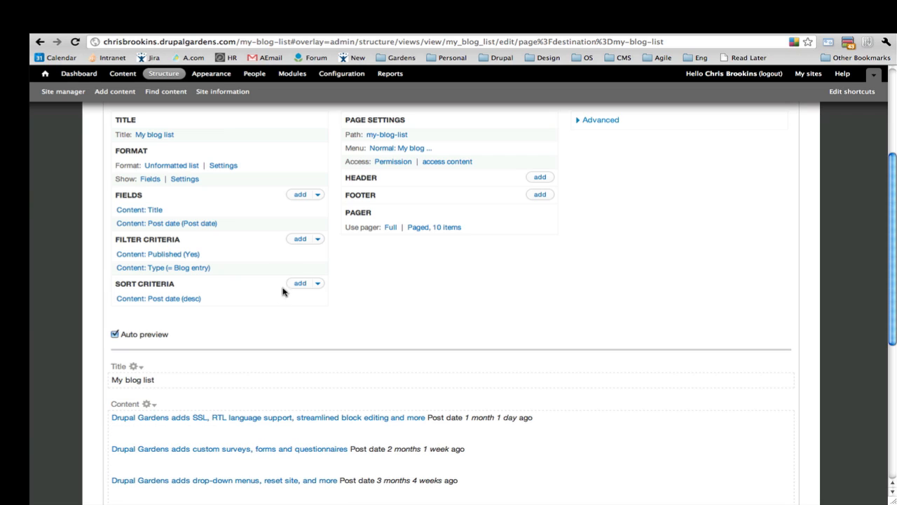
- Rearrange the view's fields for all displays so that Content: Post date comes before Content: Title
{"action": "left_click", "coordinate": [322, 199]}
{"action": "left_click", "coordinate": [294, 208]}
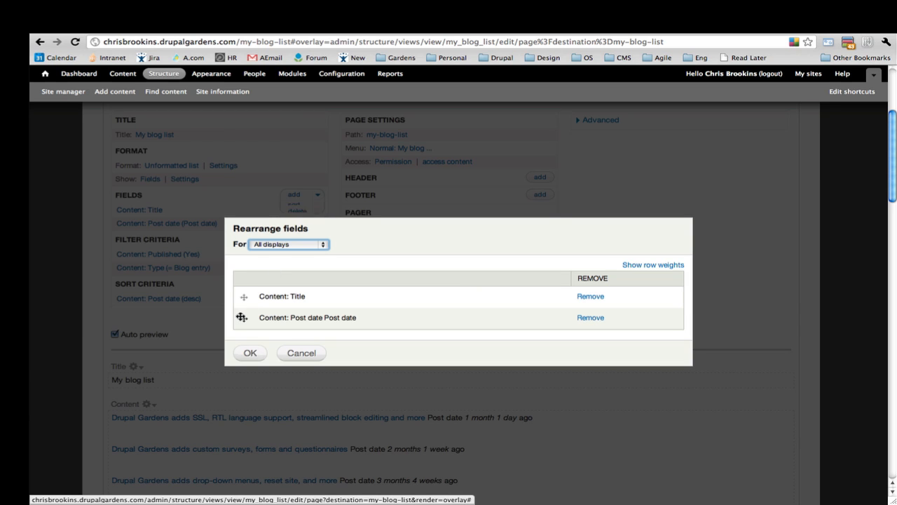
{"action": "left_click_drag", "start_coordinate": [241, 317], "coordinate": [242, 295]}
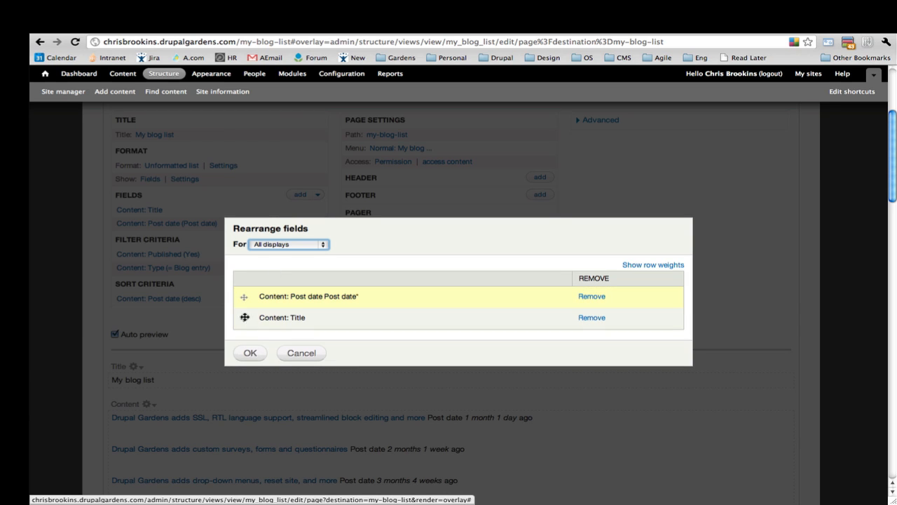
{"action": "left_click", "coordinate": [250, 353]}
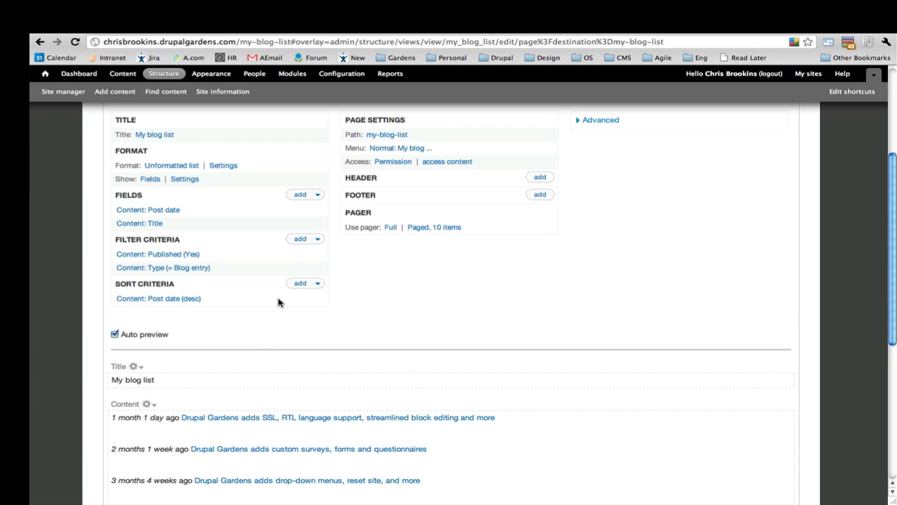
- Search the available filter criteria for "tit" and add the Content: Title filter to the view
{"action": "left_click", "coordinate": [318, 240]}
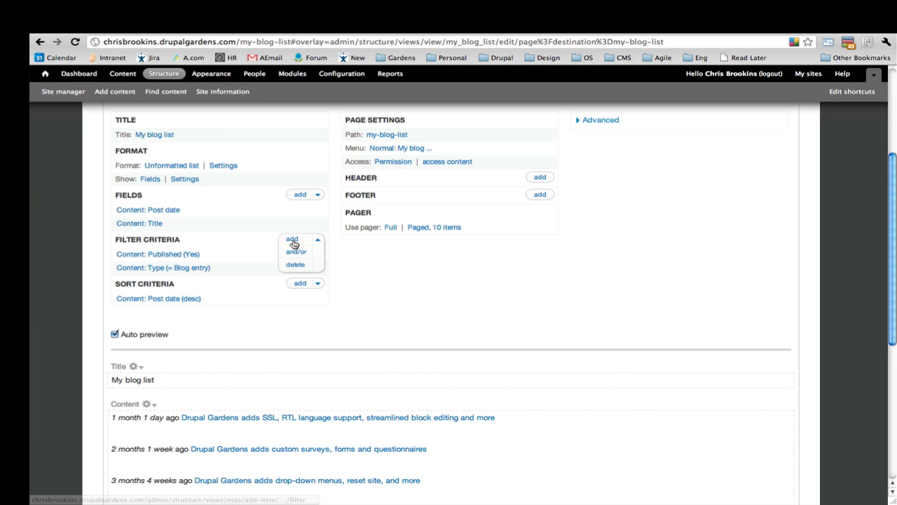
{"action": "left_click", "coordinate": [292, 242]}
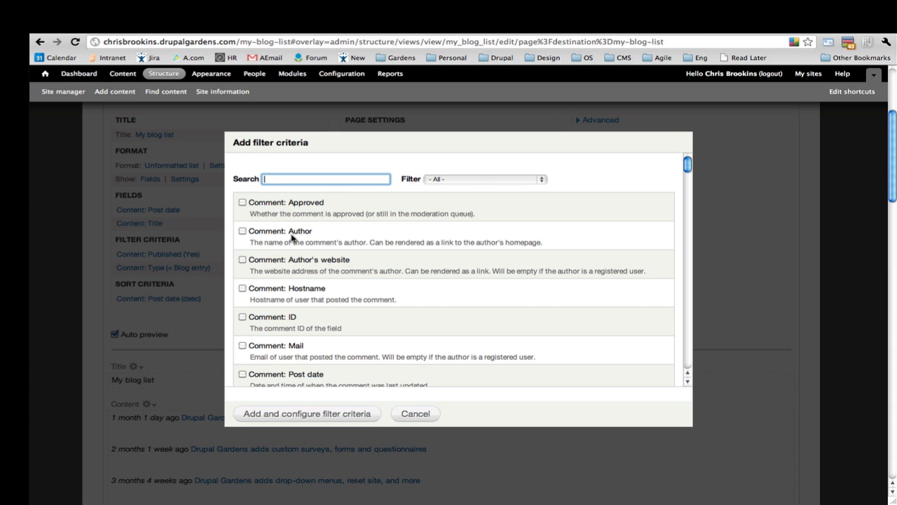
{"action": "type", "text": "tit"}
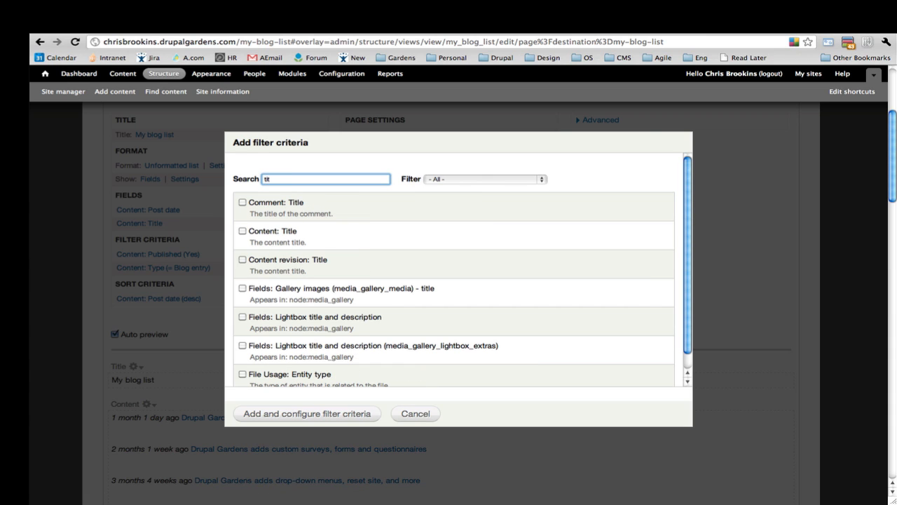
{"action": "left_click", "coordinate": [243, 231]}
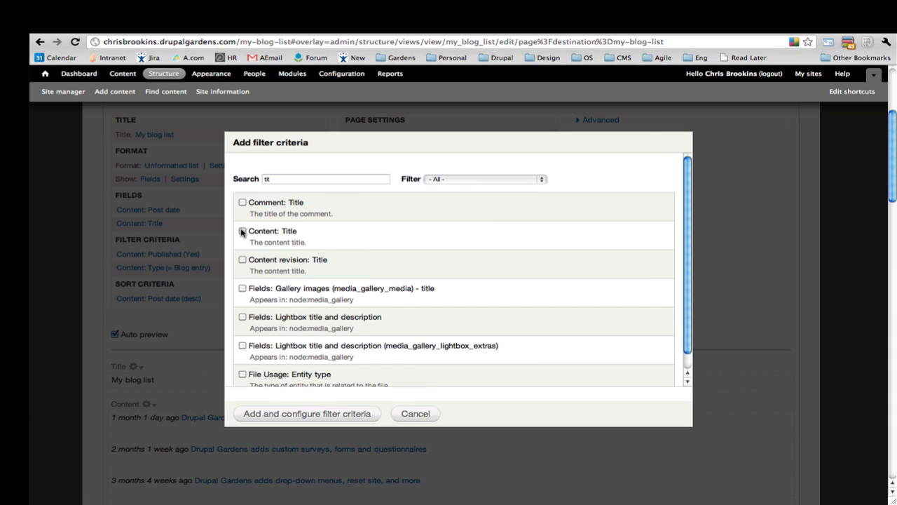
{"action": "left_click", "coordinate": [286, 426]}
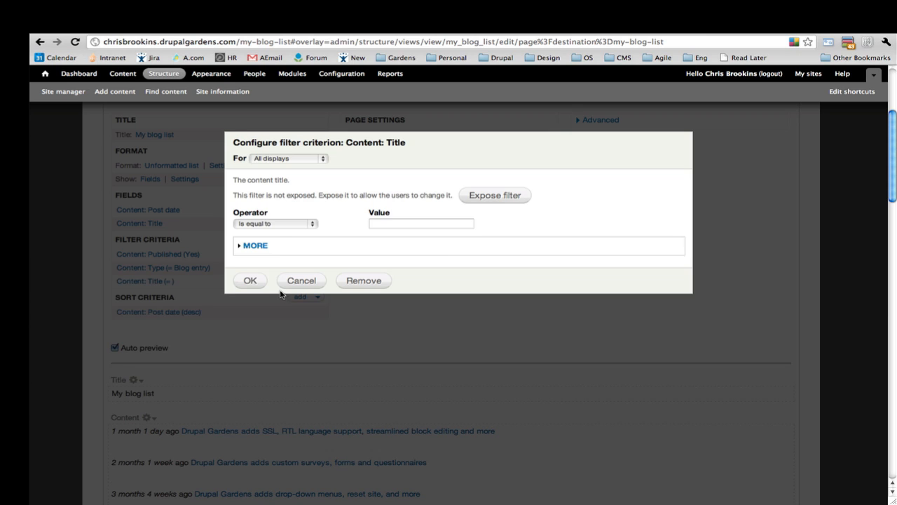
- Set the Content: Title filter's operator to Contains and its value to "Gardens"
{"action": "left_click", "coordinate": [281, 225]}
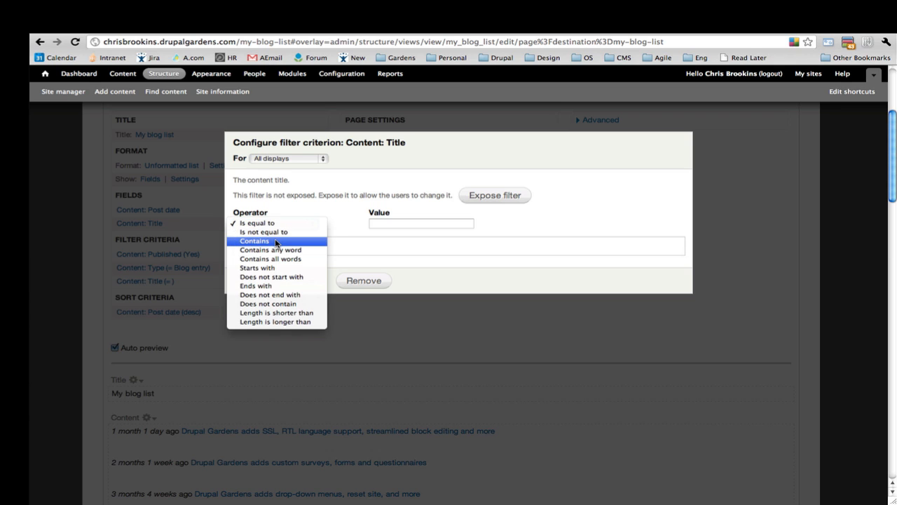
{"action": "left_click", "coordinate": [277, 241]}
{"action": "left_click", "coordinate": [396, 224]}
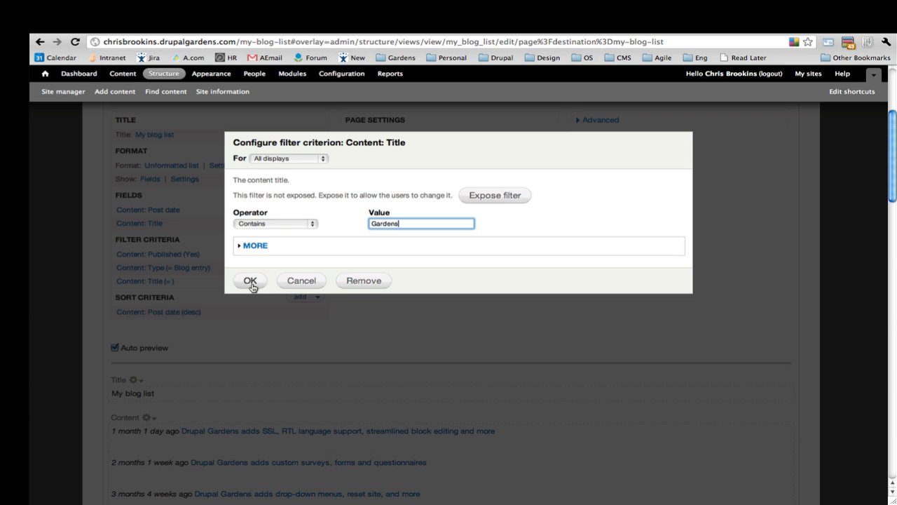
{"action": "left_click", "coordinate": [251, 283]}
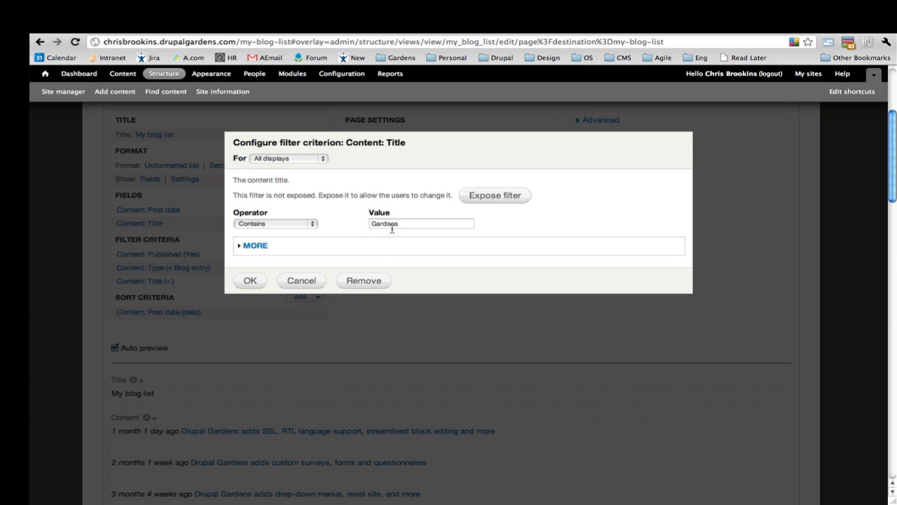
- Expose the Content: Title filter to visitors with the label "Blog Title" and apply it to all displays
{"action": "left_click", "coordinate": [476, 199]}
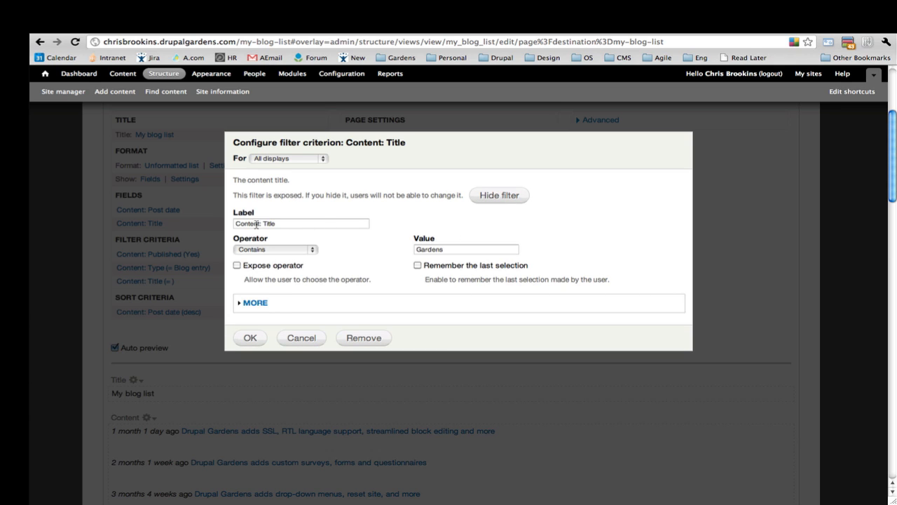
{"action": "double_click", "coordinate": [256, 224]}
{"action": "type", "text": "Blo"}
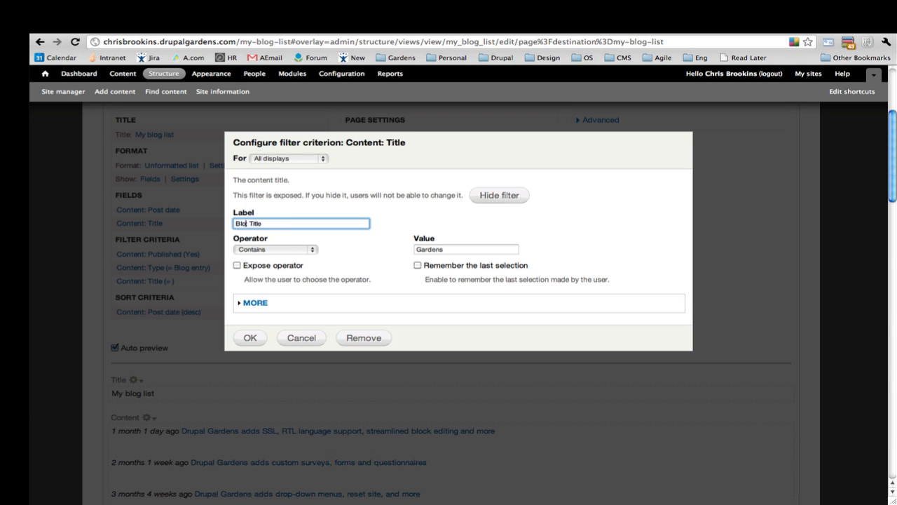
{"action": "type", "text": "g"}
{"action": "key", "text": "BackSpace"}
{"action": "left_click", "coordinate": [251, 337]}
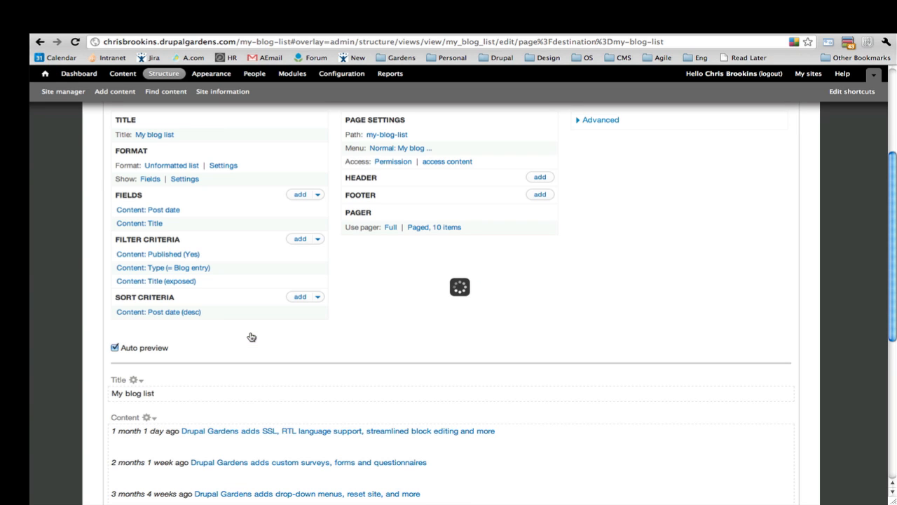
- Test the exposed Blog Title filter in the preview by replacing its value with "menu" and applying it
{"action": "scroll", "coordinate": [249, 414], "scroll_direction": "down", "scroll_amount": 3}
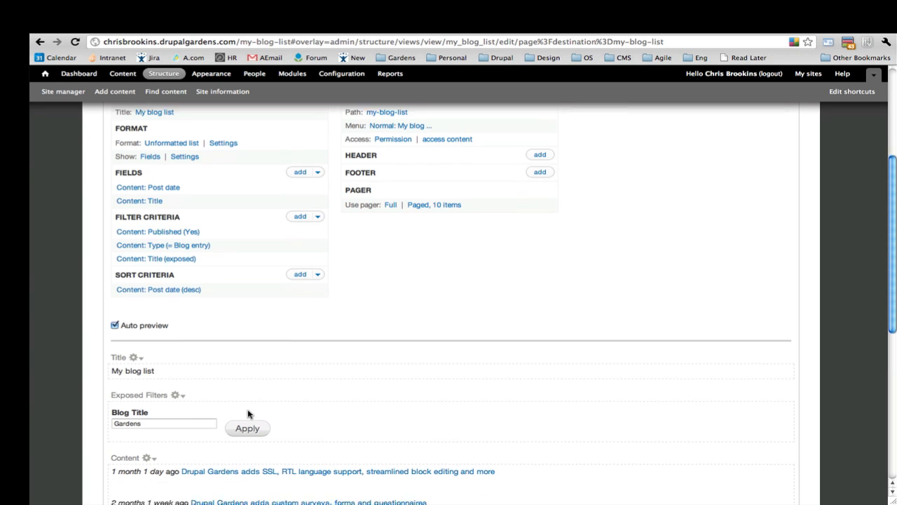
{"action": "scroll", "coordinate": [249, 414], "scroll_direction": "down", "scroll_amount": 1}
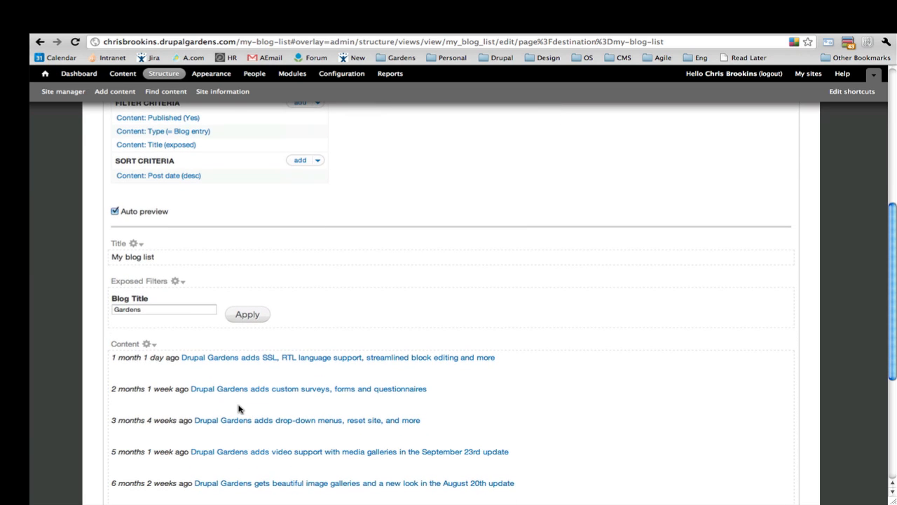
{"action": "left_click", "coordinate": [153, 313]}
{"action": "double_click", "coordinate": [153, 313]}
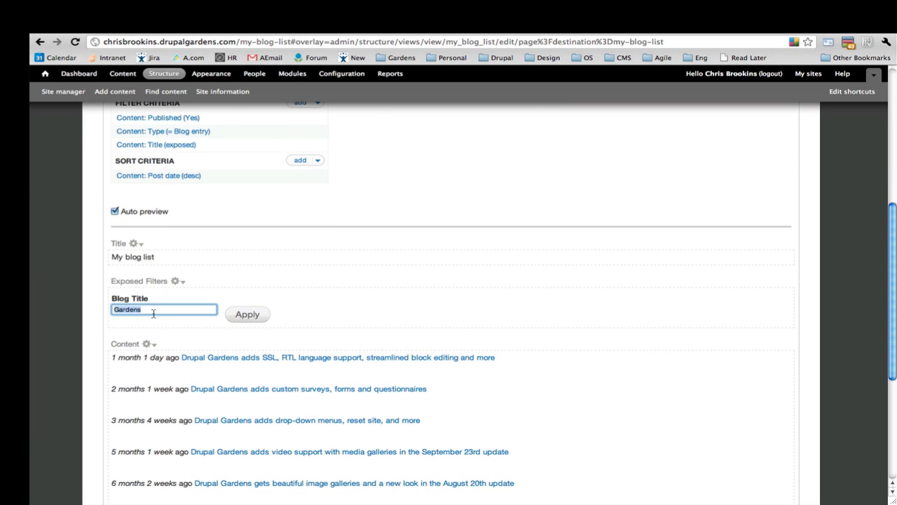
{"action": "type", "text": "Agile"}
{"action": "left_click", "coordinate": [244, 314]}
- Change the view's pager to "Paged output, mini pager" for all displays (except overridden), keeping the default pager options
{"action": "scroll", "coordinate": [236, 335], "scroll_direction": "down", "scroll_amount": 3}
{"action": "scroll", "coordinate": [238, 340], "scroll_direction": "down", "scroll_amount": 3}
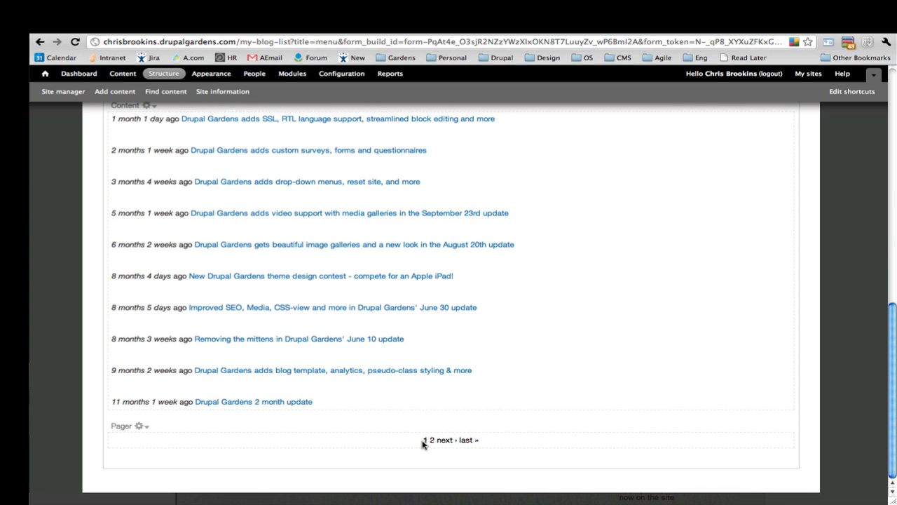
{"action": "scroll", "coordinate": [422, 443], "scroll_direction": "up", "scroll_amount": 10}
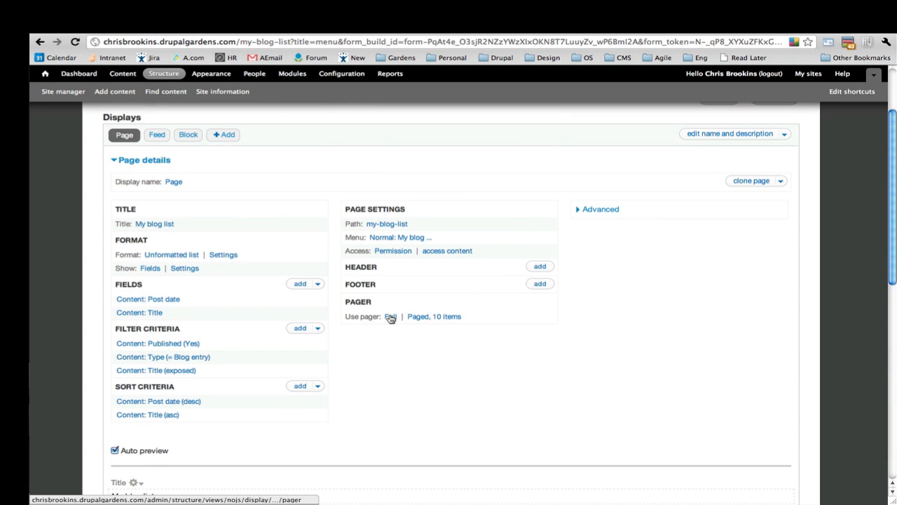
{"action": "left_click", "coordinate": [390, 317]}
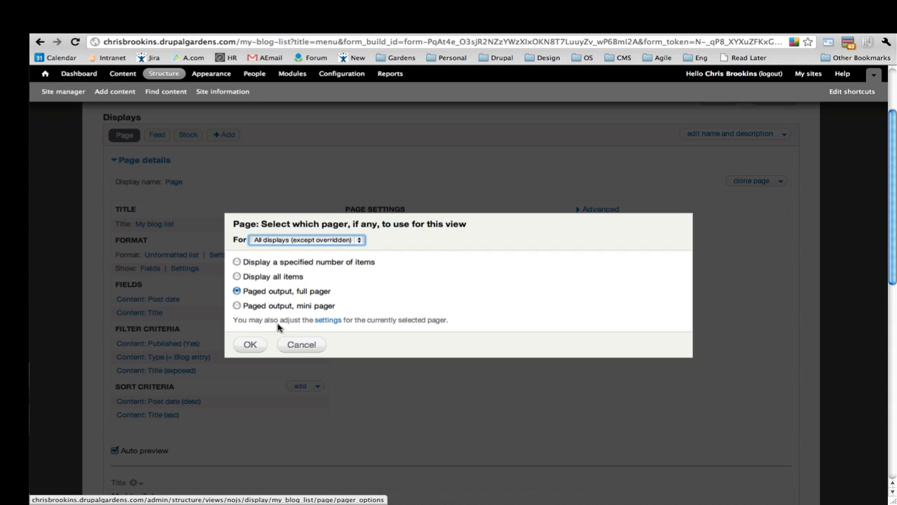
{"action": "left_click", "coordinate": [236, 306]}
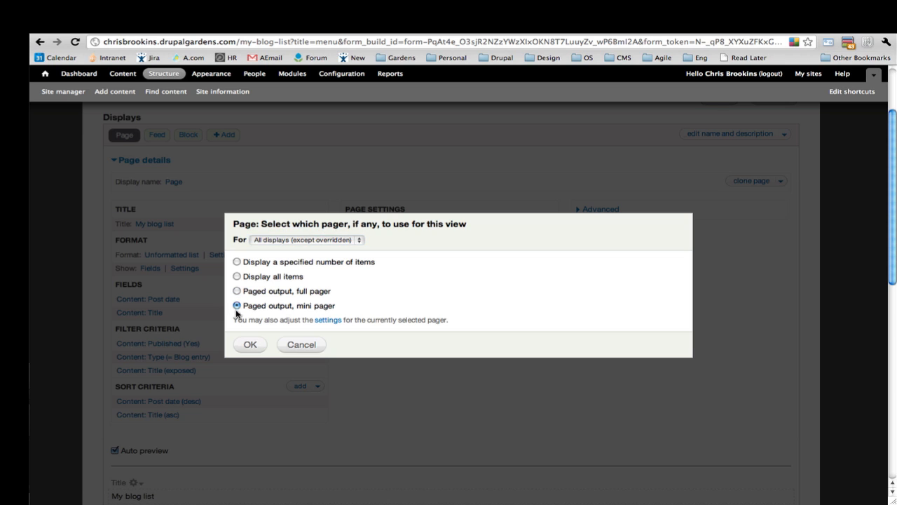
{"action": "left_click", "coordinate": [248, 344]}
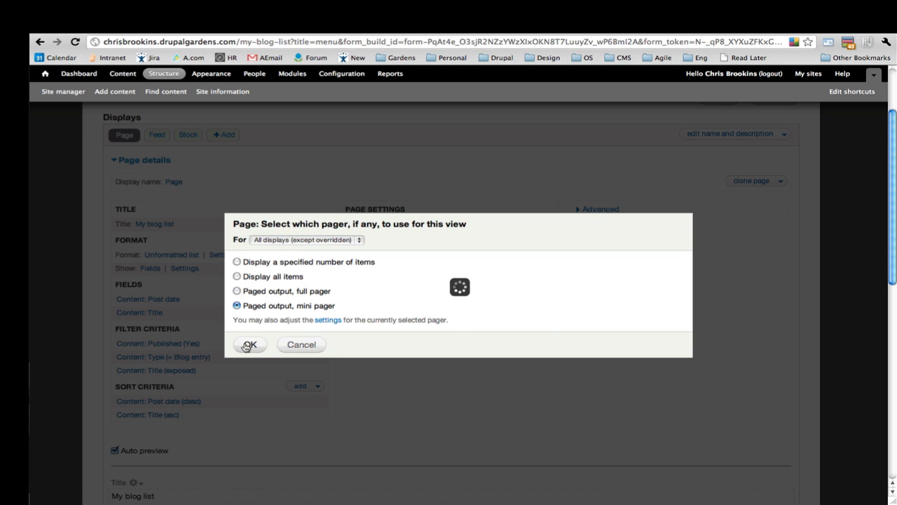
{"action": "left_click", "coordinate": [257, 481]}
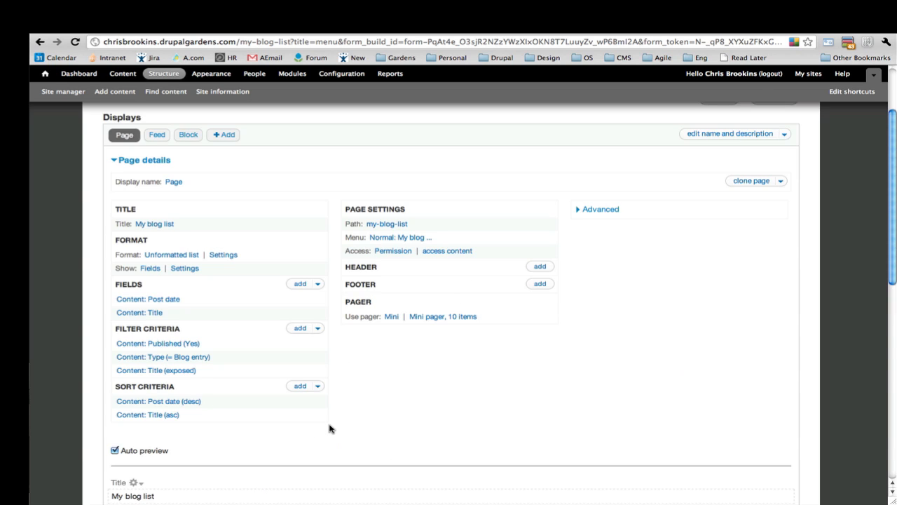
- Try the mini pager in the preview by going to the second page of blog entries and back
{"action": "scroll", "coordinate": [330, 427], "scroll_direction": "down", "scroll_amount": 5}
{"action": "scroll", "coordinate": [330, 426], "scroll_direction": "down", "scroll_amount": 5}
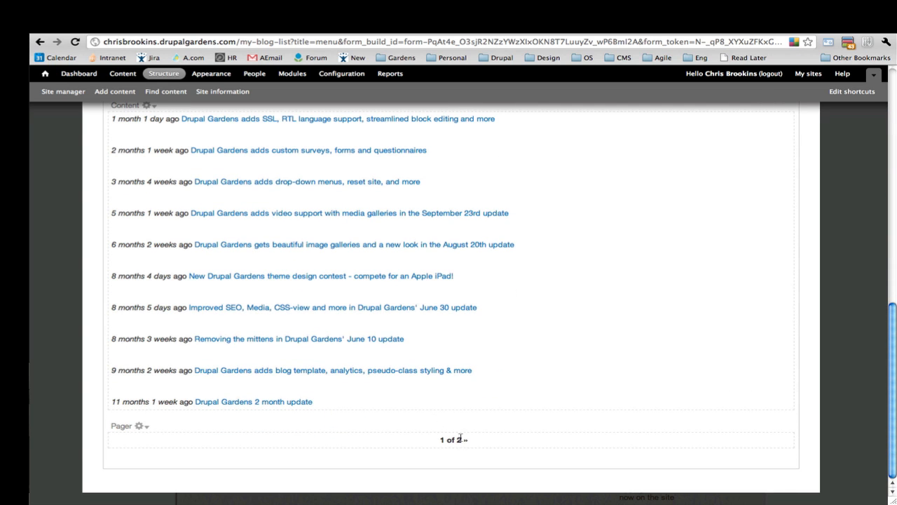
{"action": "left_click", "coordinate": [465, 442]}
{"action": "left_click", "coordinate": [437, 442]}
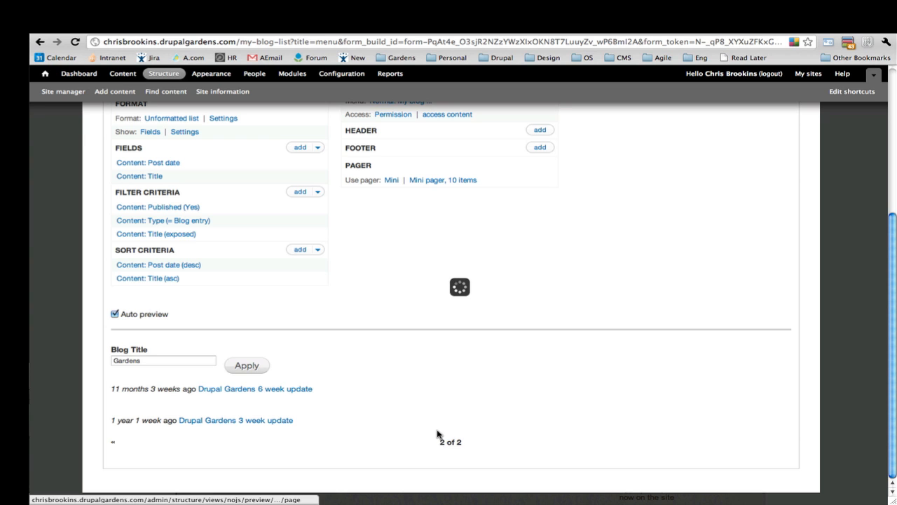
- Restrict access to the view by Role for all displays, allowing only the site owner role
{"action": "scroll", "coordinate": [437, 427], "scroll_direction": "up", "scroll_amount": 5}
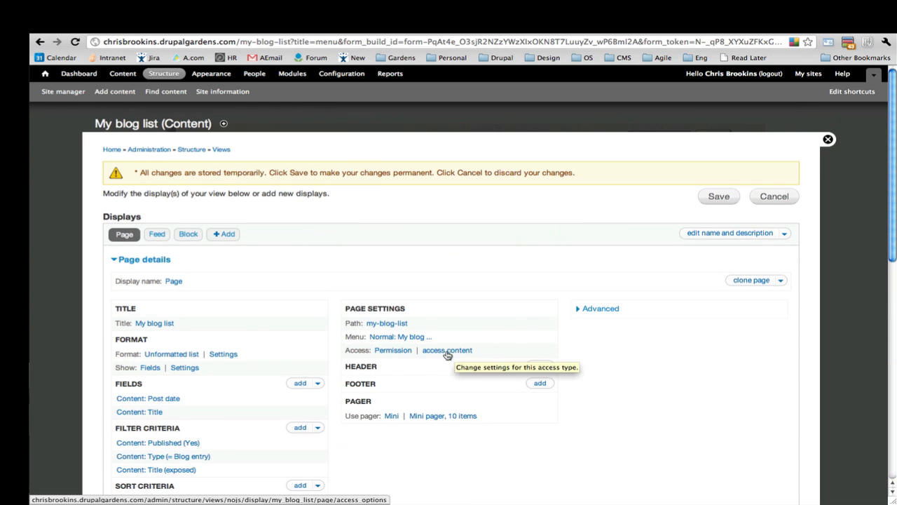
{"action": "left_click", "coordinate": [398, 351]}
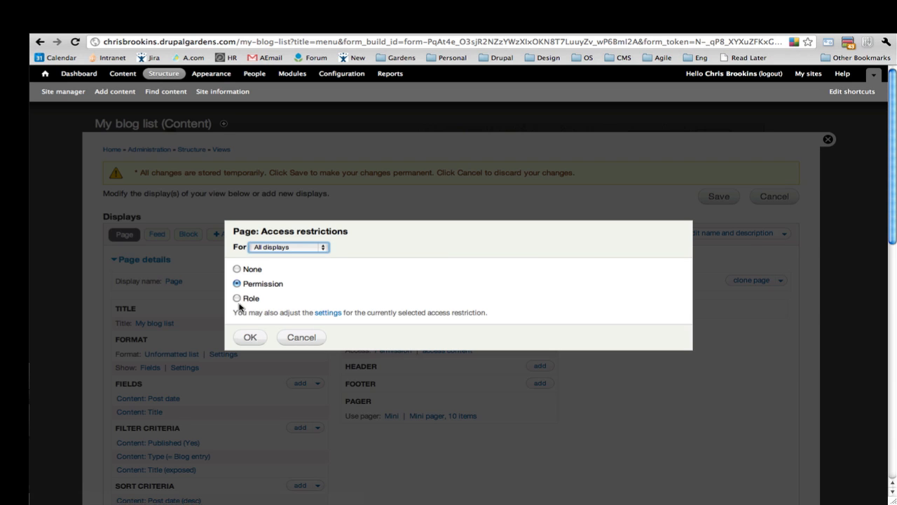
{"action": "left_click", "coordinate": [237, 298]}
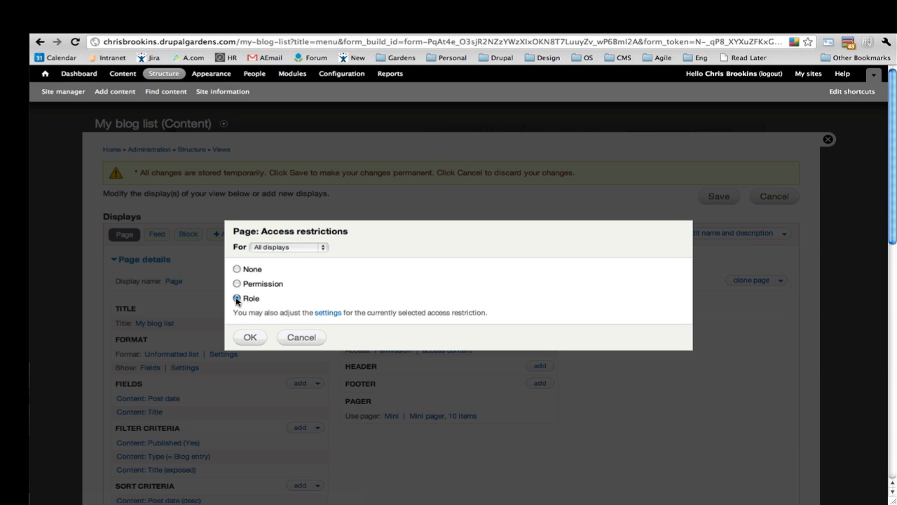
{"action": "left_click", "coordinate": [251, 339]}
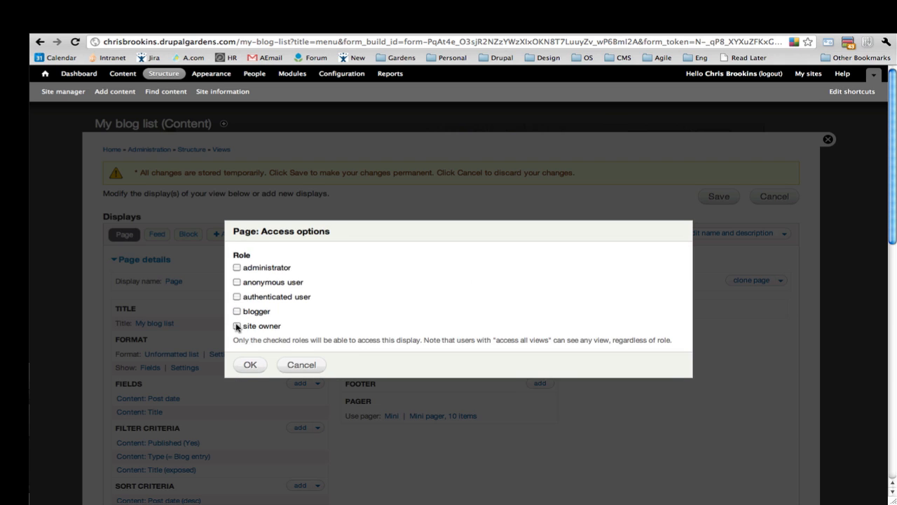
{"action": "left_click", "coordinate": [251, 365]}
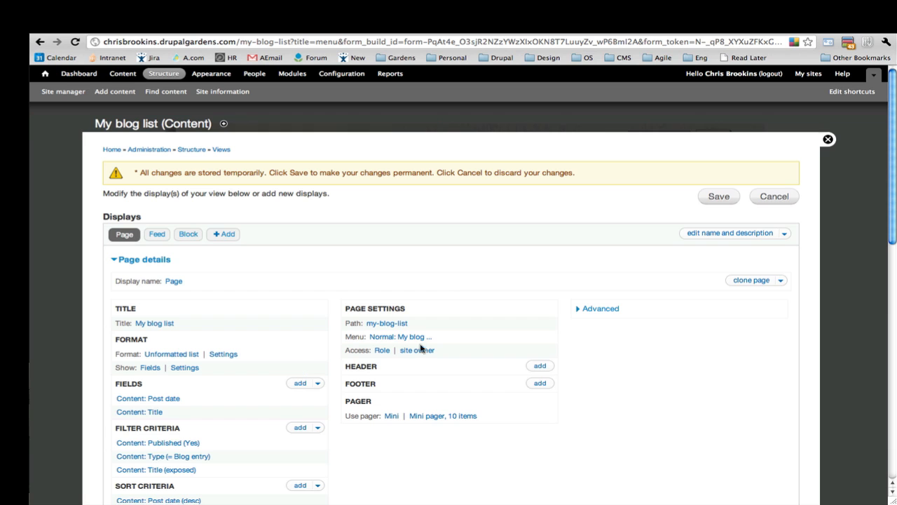
- Show the page display's advanced settings, leave them unchanged and save the view
{"action": "left_click", "coordinate": [597, 310]}
{"action": "scroll", "coordinate": [591, 340], "scroll_direction": "down", "scroll_amount": 3}
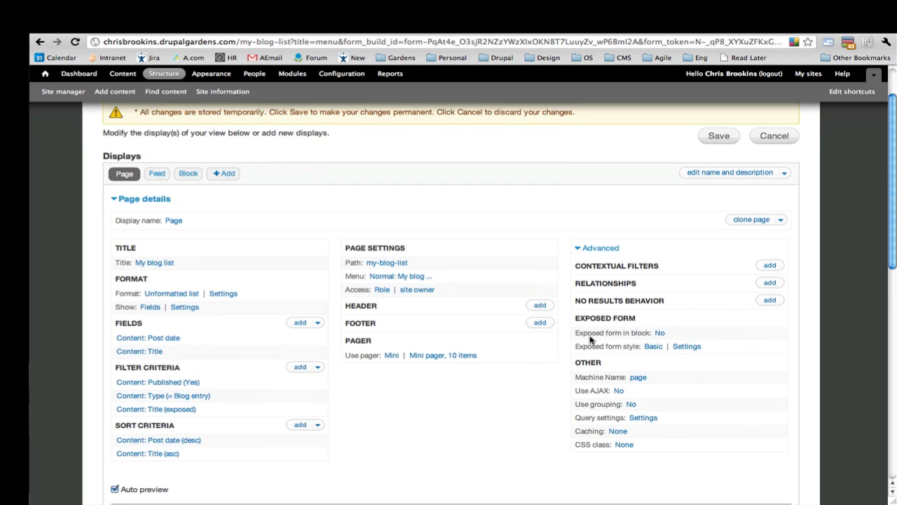
{"action": "left_click", "coordinate": [718, 110]}
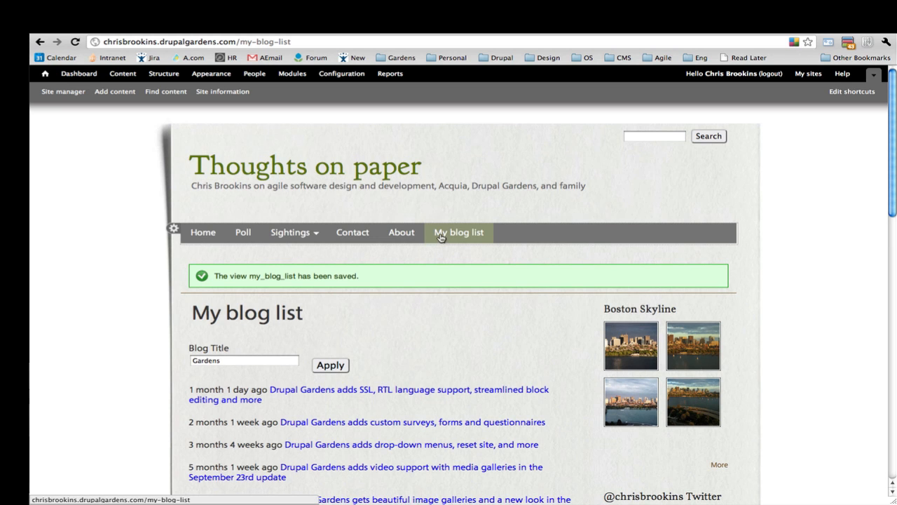
- Test the Blog Title filter on the live My blog list page by replacing its value with "Agile" and applying it
{"action": "scroll", "coordinate": [405, 315], "scroll_direction": "down", "scroll_amount": 1}
{"action": "scroll", "coordinate": [403, 315], "scroll_direction": "down", "scroll_amount": 3}
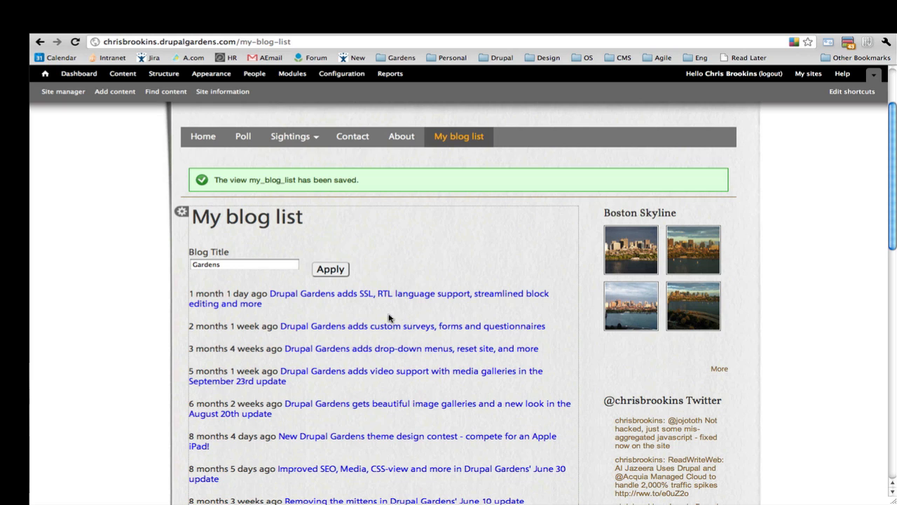
{"action": "left_click", "coordinate": [244, 263]}
{"action": "key", "text": "super+a"}
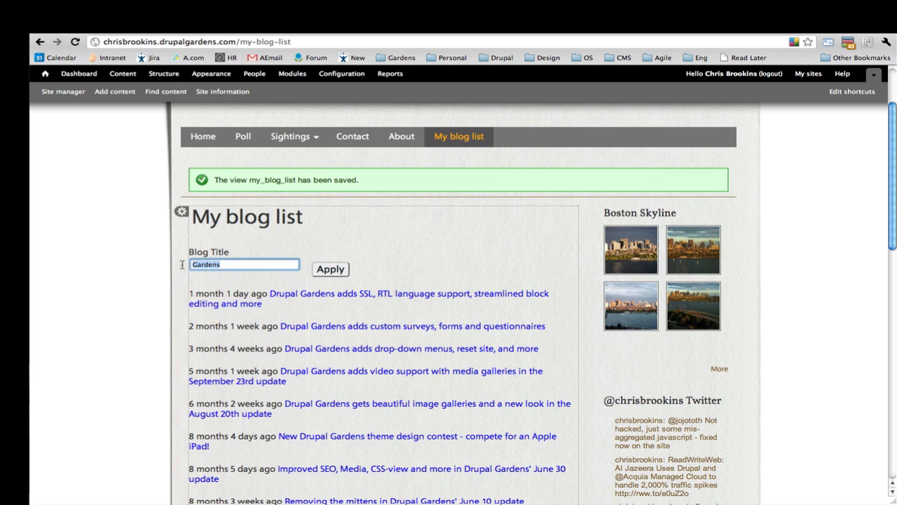
{"action": "type", "text": "Agil"}
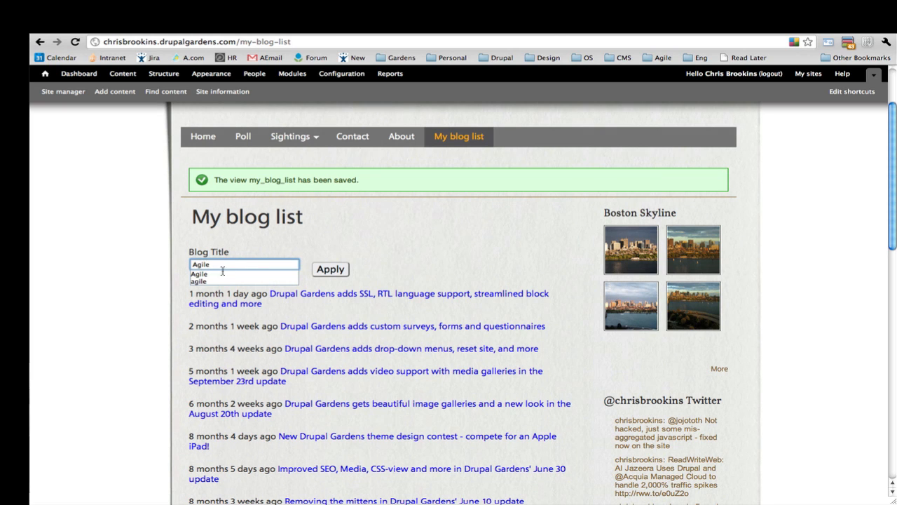
{"action": "type", "text": "e"}
{"action": "left_click", "coordinate": [337, 270]}
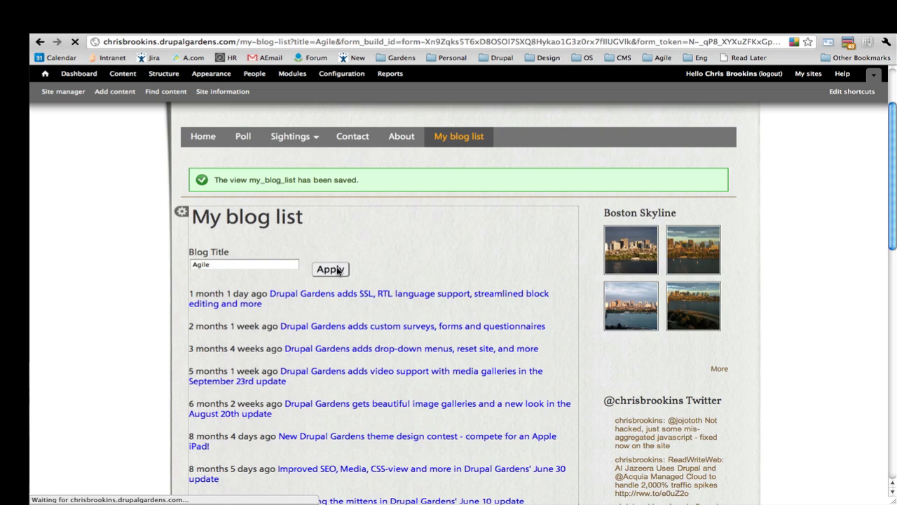
- Replace the live page's Blog Title filter value with "SEO"
{"action": "left_click_drag", "start_coordinate": [249, 317], "coordinate": [168, 317]}
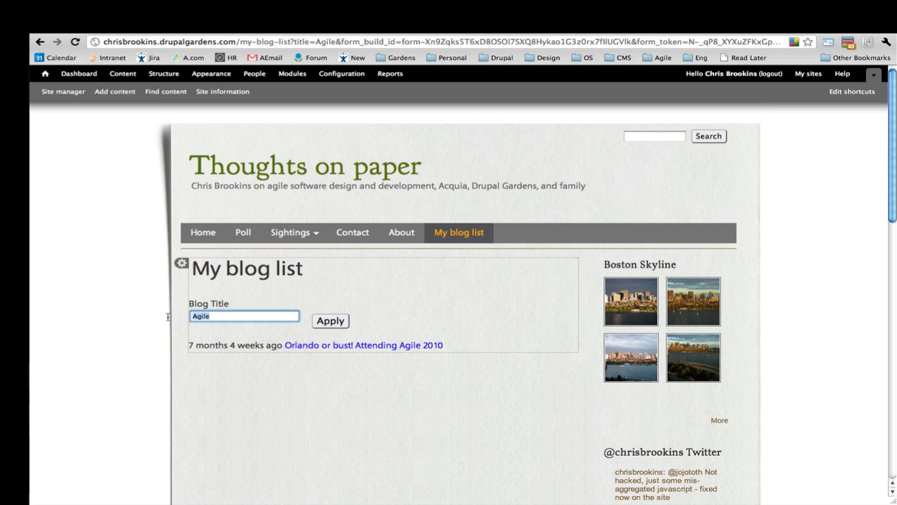
{"action": "type", "text": "SEO"}
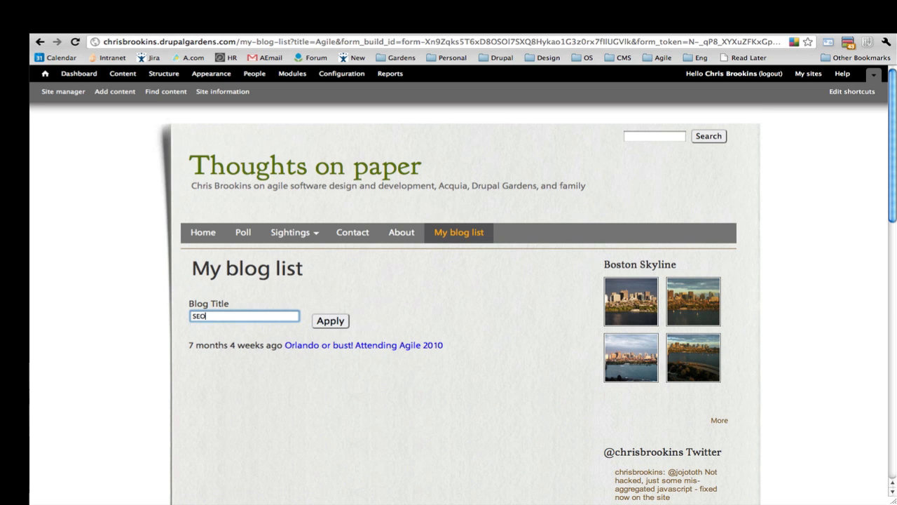